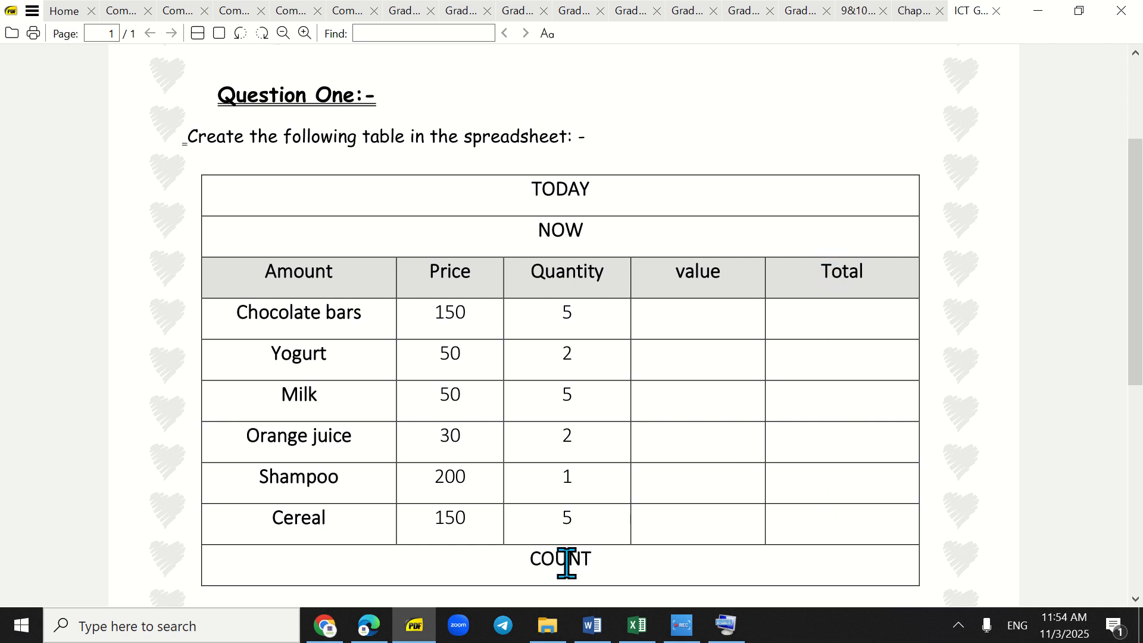
- Examine the worksheet PDF's table and its five listed tasks, and return to worksheet no 3.xlsx in Excel
{"action": "left_click_drag", "start_coordinate": [568, 558], "coordinate": [582, 558]}
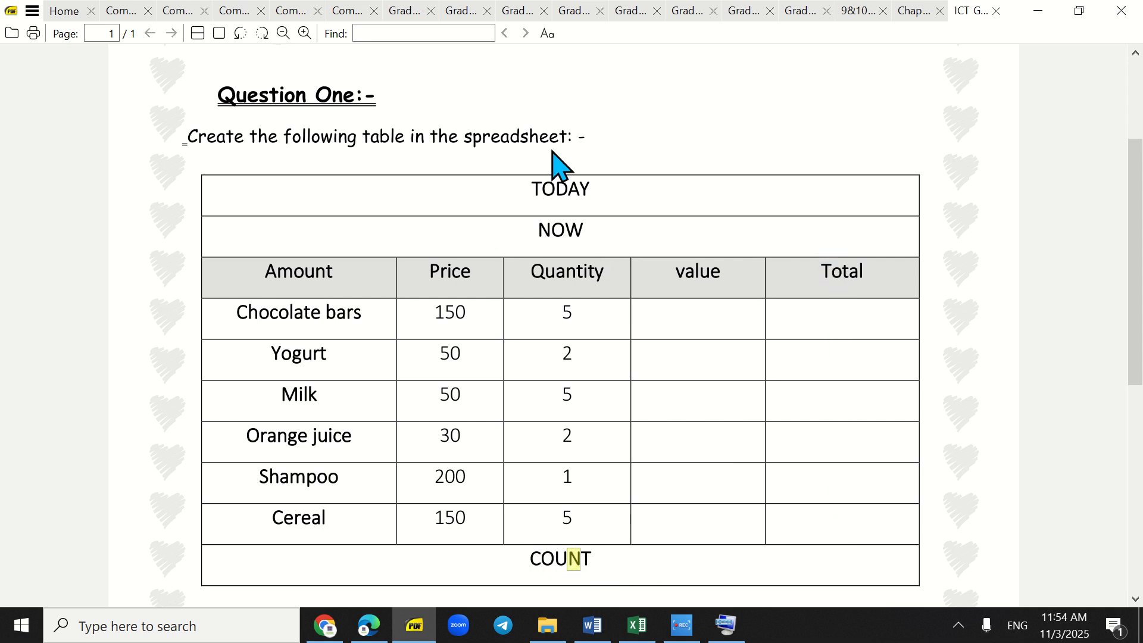
{"action": "left_click_drag", "start_coordinate": [566, 189], "coordinate": [570, 232]}
{"action": "left_click", "coordinate": [588, 261]}
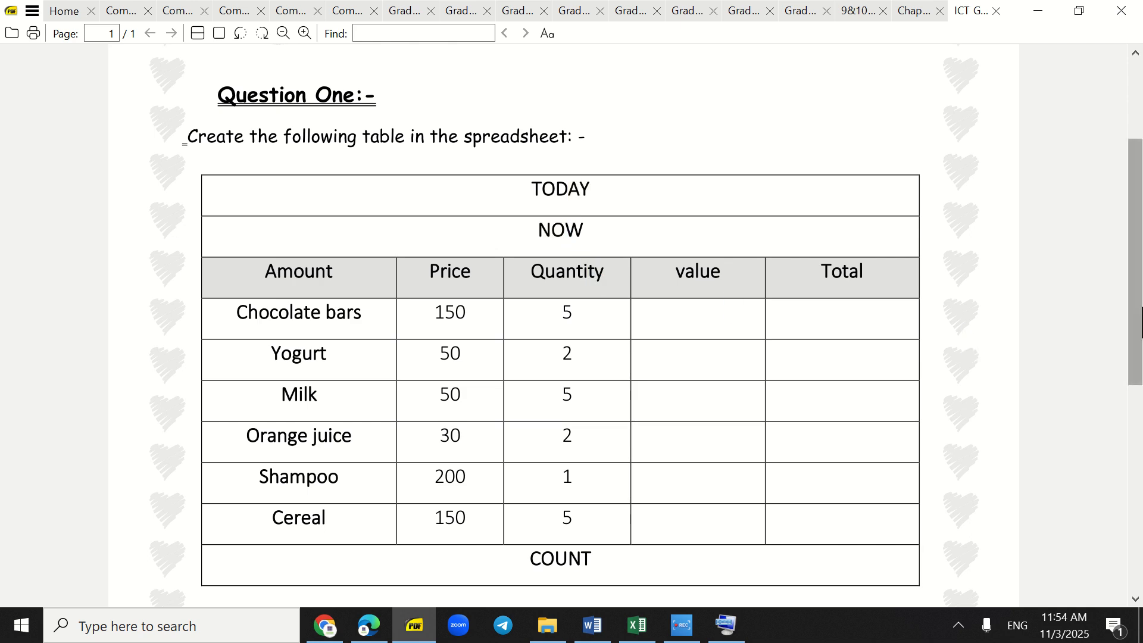
{"action": "left_click_drag", "start_coordinate": [1142, 303], "coordinate": [1141, 488]}
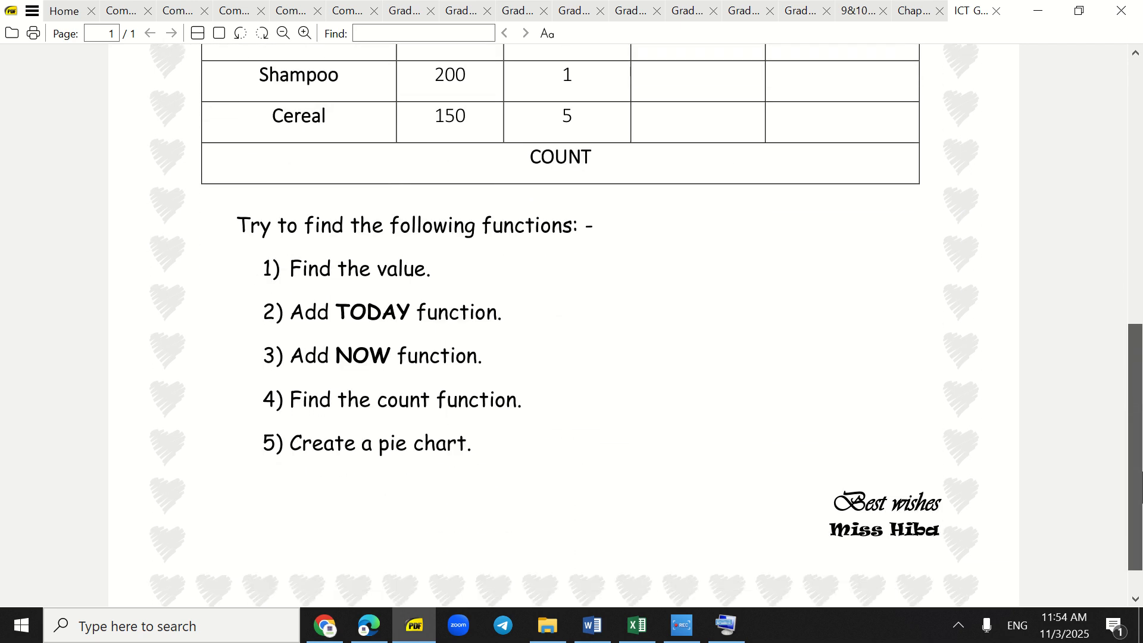
{"action": "left_click_drag", "start_coordinate": [375, 447], "coordinate": [448, 447]}
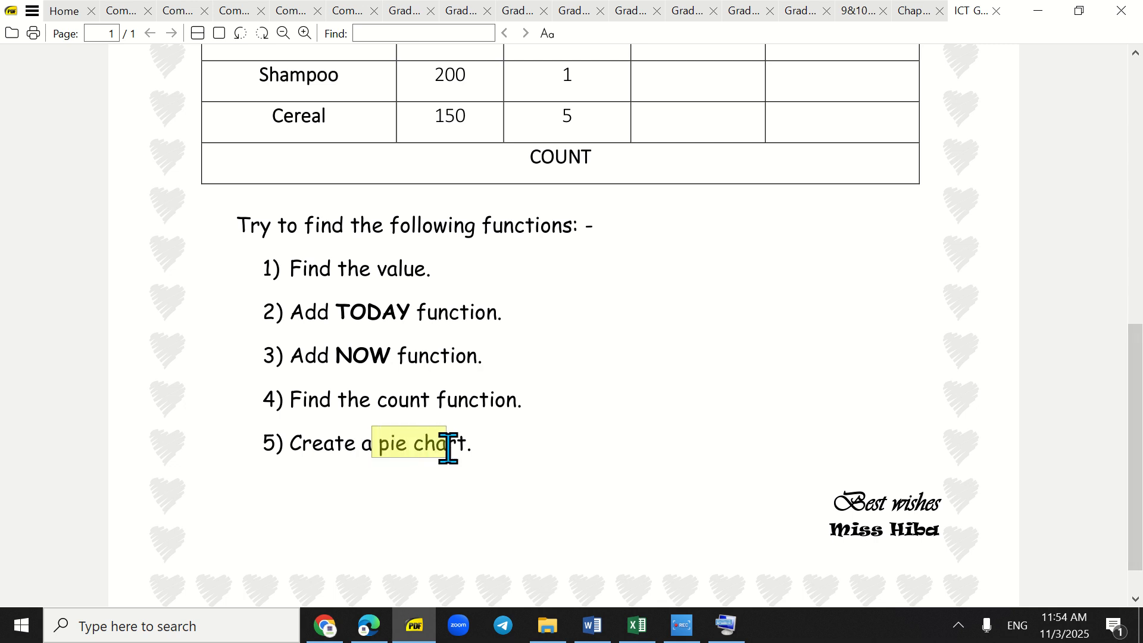
{"action": "left_click", "coordinate": [524, 450]}
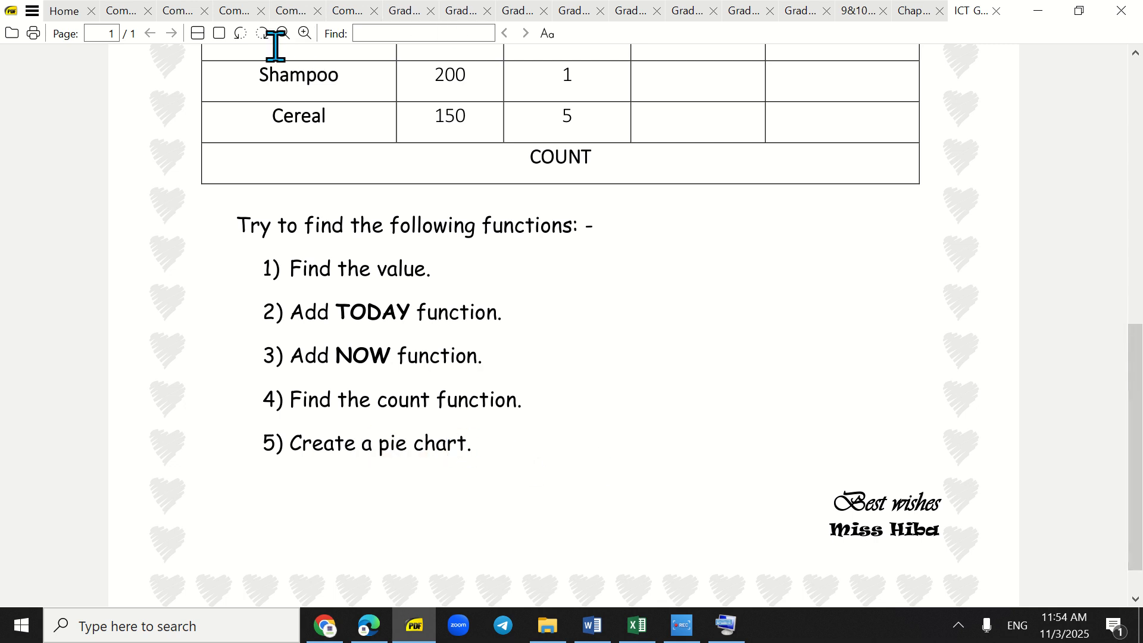
{"action": "left_click", "coordinate": [219, 34]}
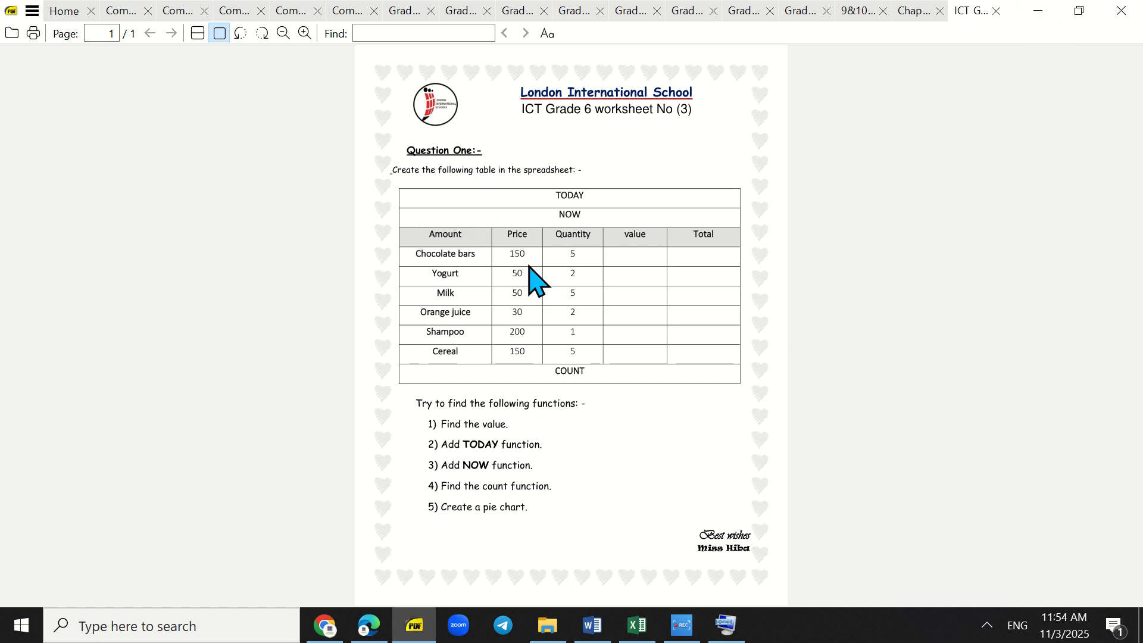
{"action": "left_click", "coordinate": [1035, 11]}
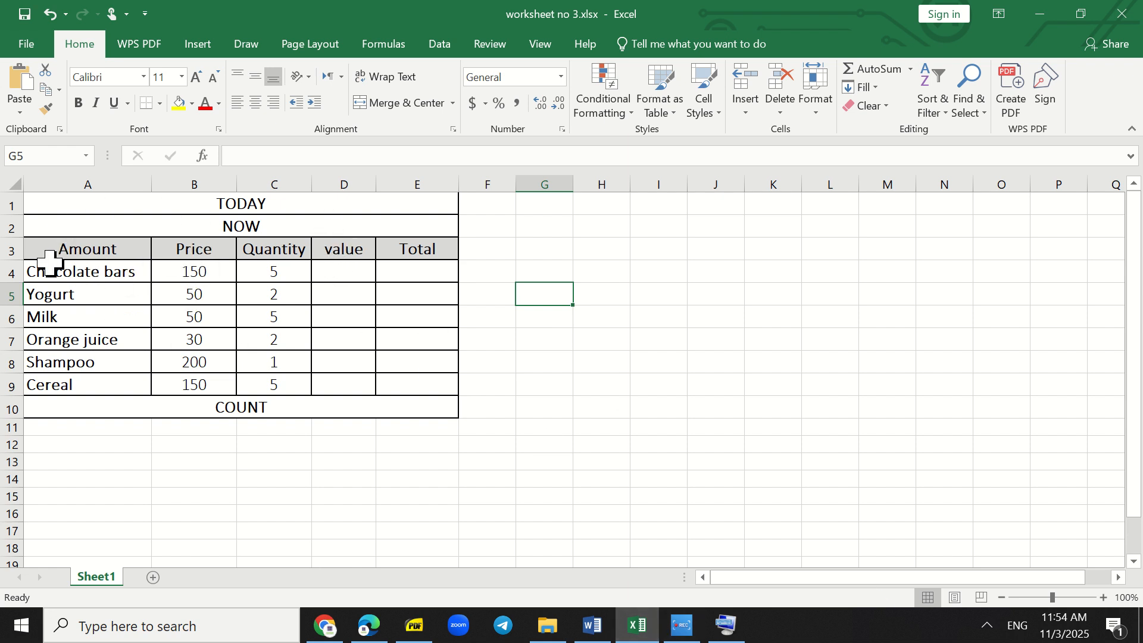
- Start a DATE function from the Date & Time category in the merged TODAY cell A1
{"action": "left_click", "coordinate": [256, 204]}
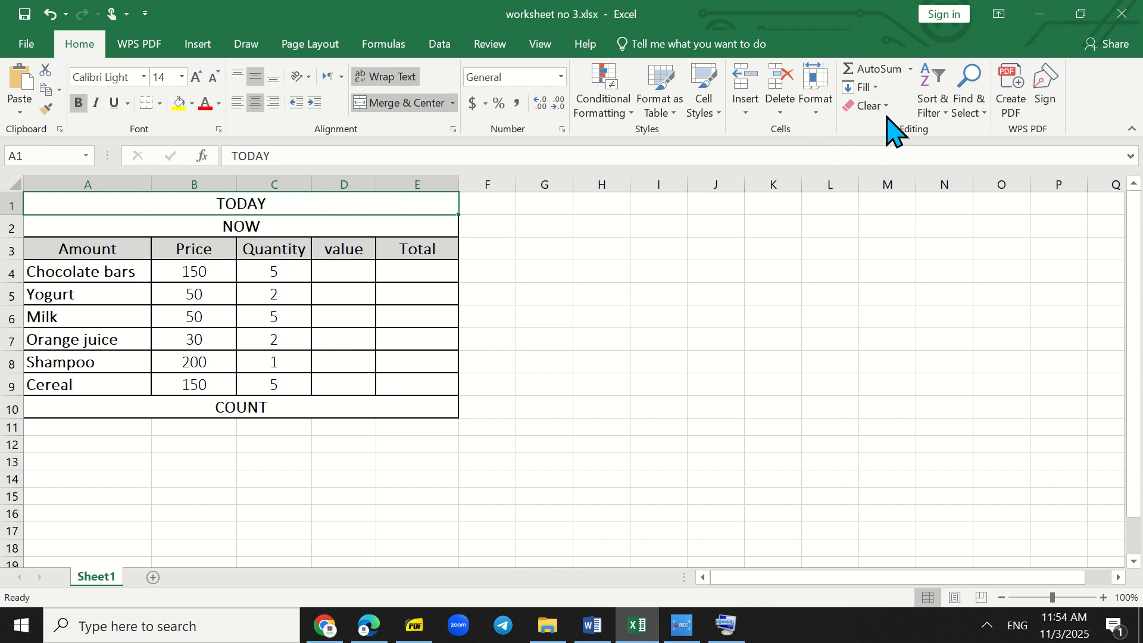
{"action": "left_click", "coordinate": [910, 70]}
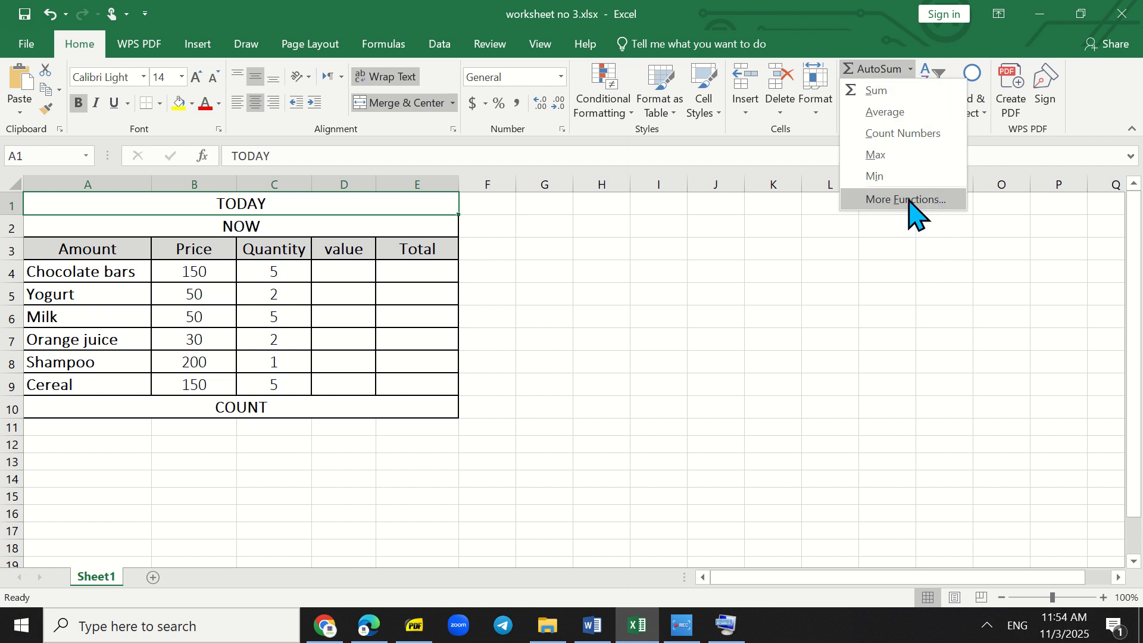
{"action": "left_click", "coordinate": [927, 197]}
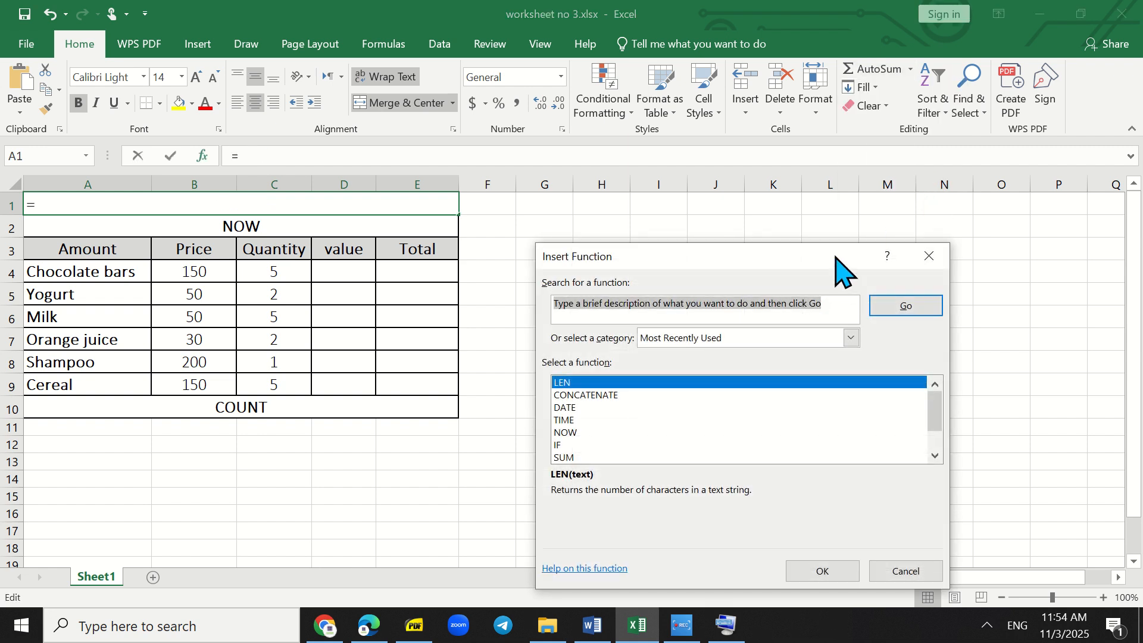
{"action": "left_click_drag", "start_coordinate": [722, 265], "coordinate": [745, 153]}
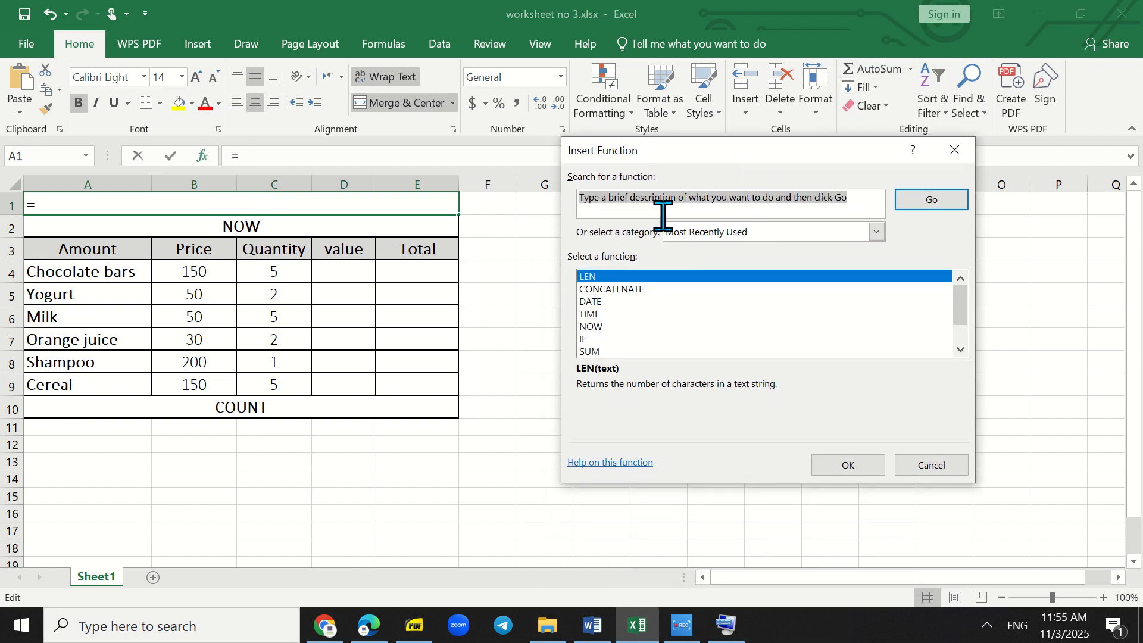
{"action": "left_click", "coordinate": [597, 302]}
{"action": "left_click", "coordinate": [876, 232]}
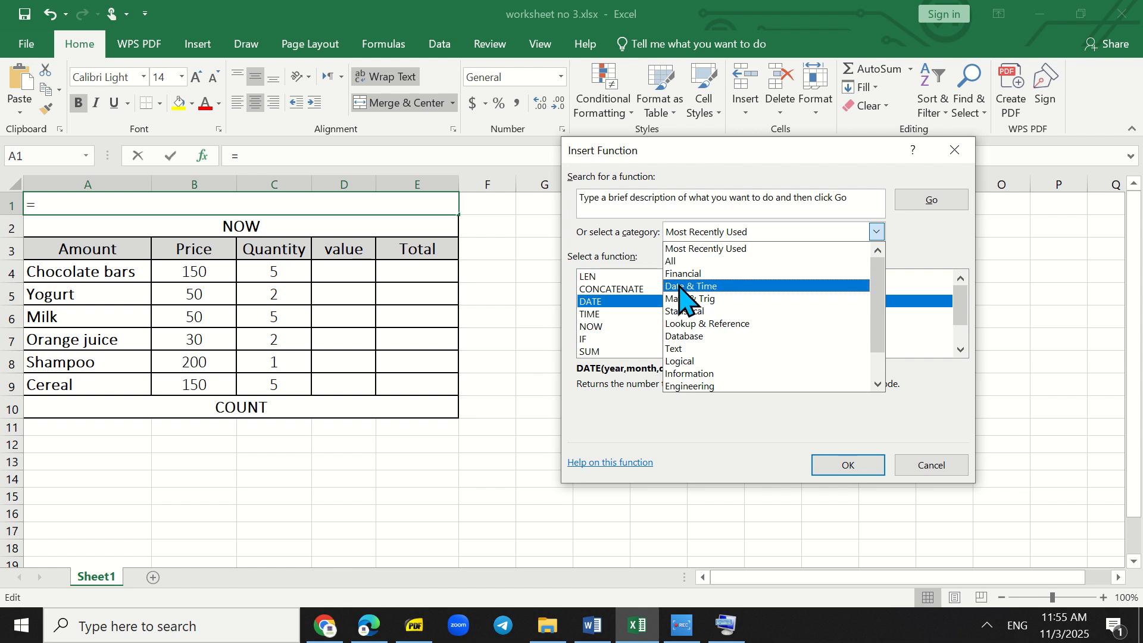
{"action": "left_click", "coordinate": [699, 287]}
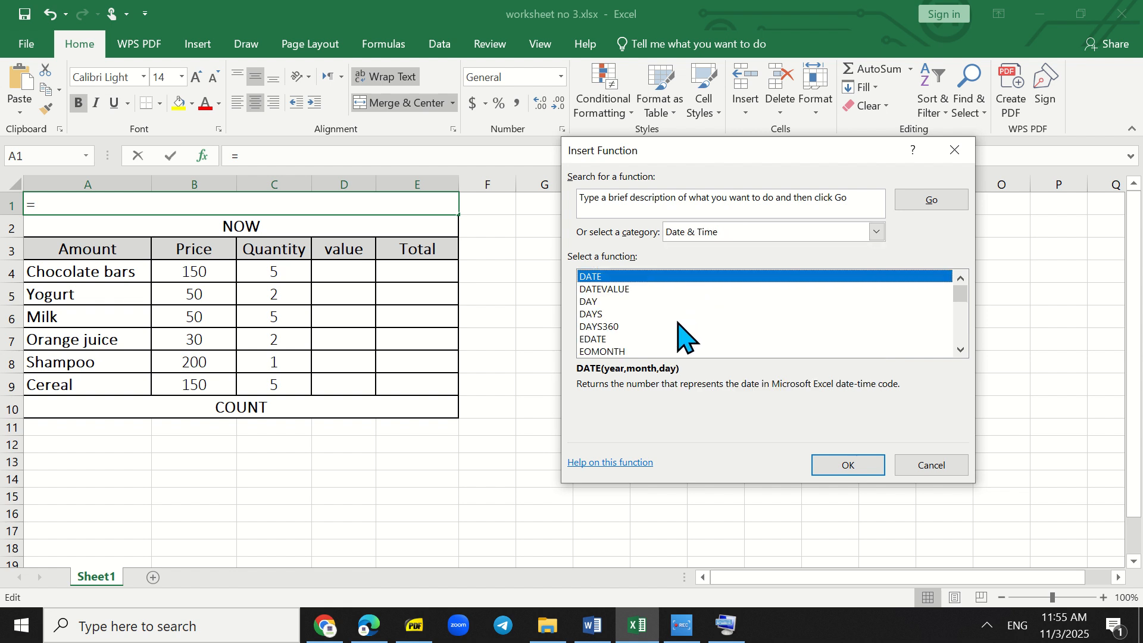
{"action": "left_click", "coordinate": [876, 234]}
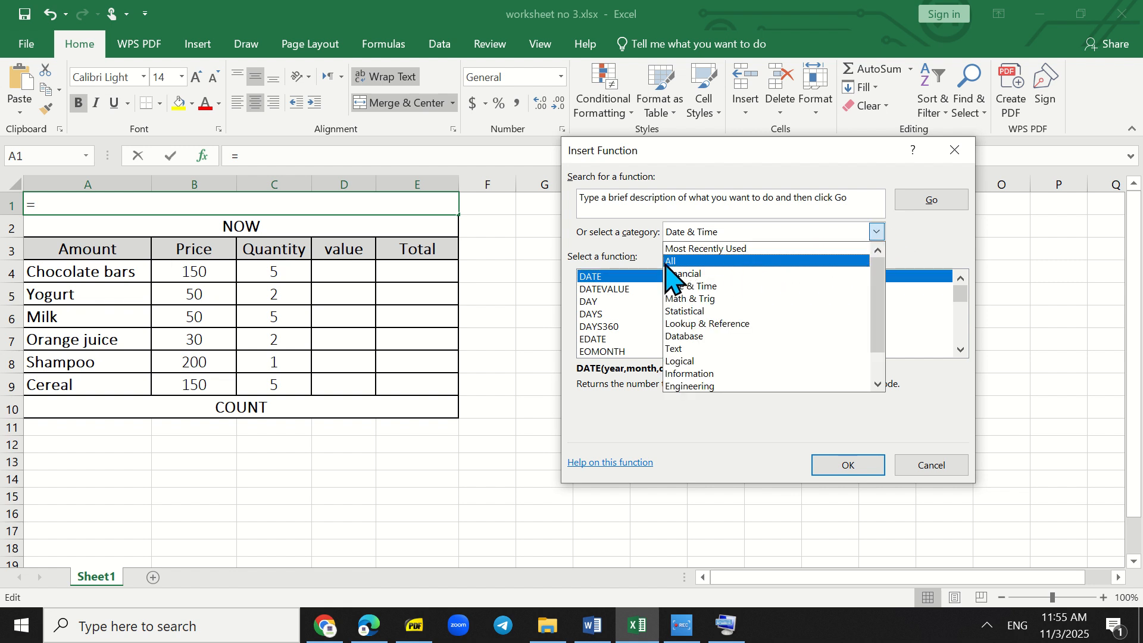
{"action": "left_click", "coordinate": [717, 286]}
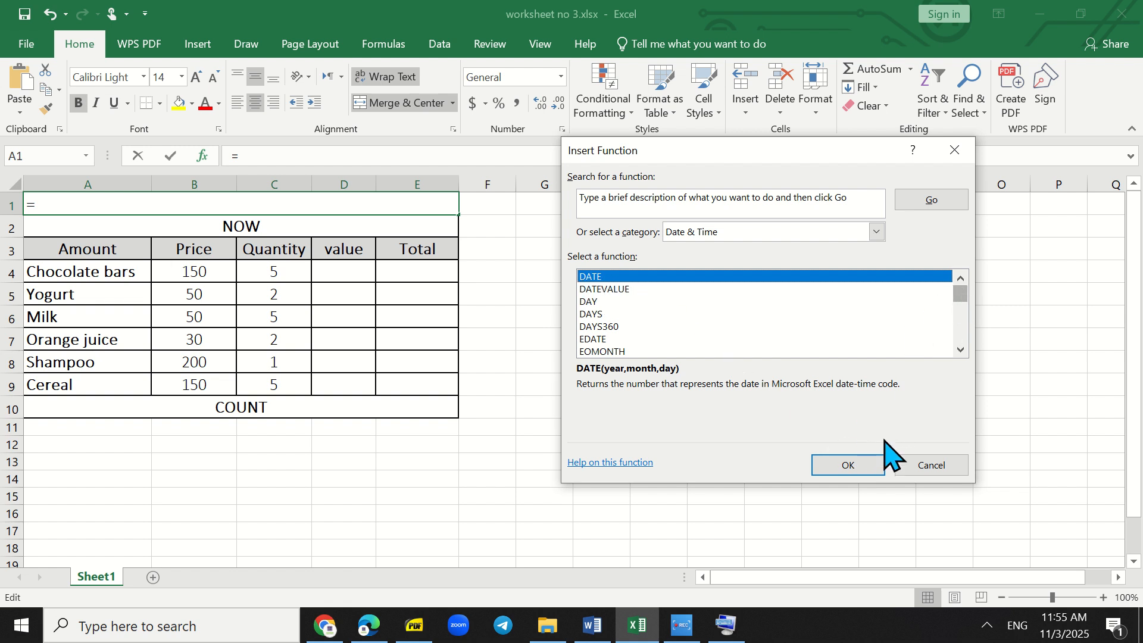
{"action": "left_click", "coordinate": [850, 464]}
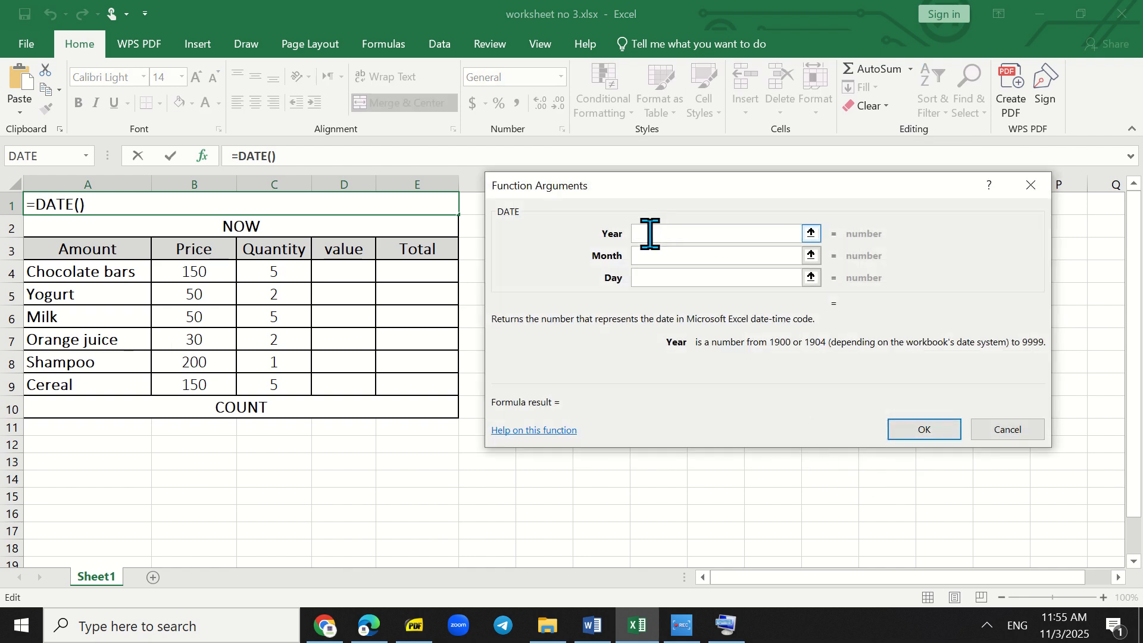
- Complete the DATE function in A1 with year 2025, month 20 and day 3
{"action": "type", "text": "2025"}
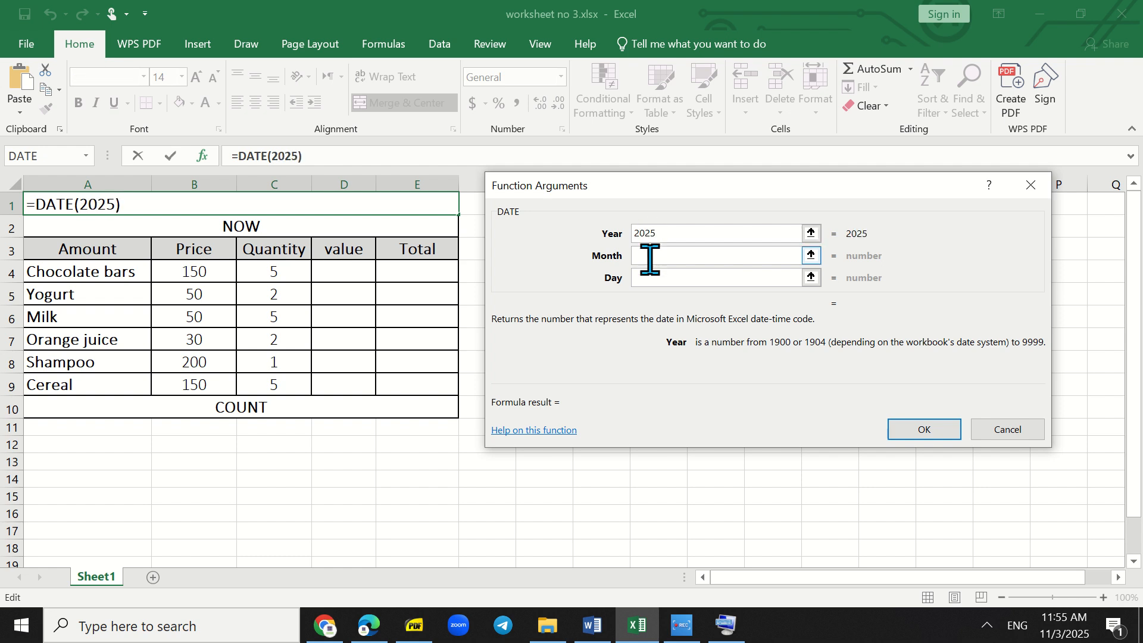
{"action": "left_click", "coordinate": [649, 256]}
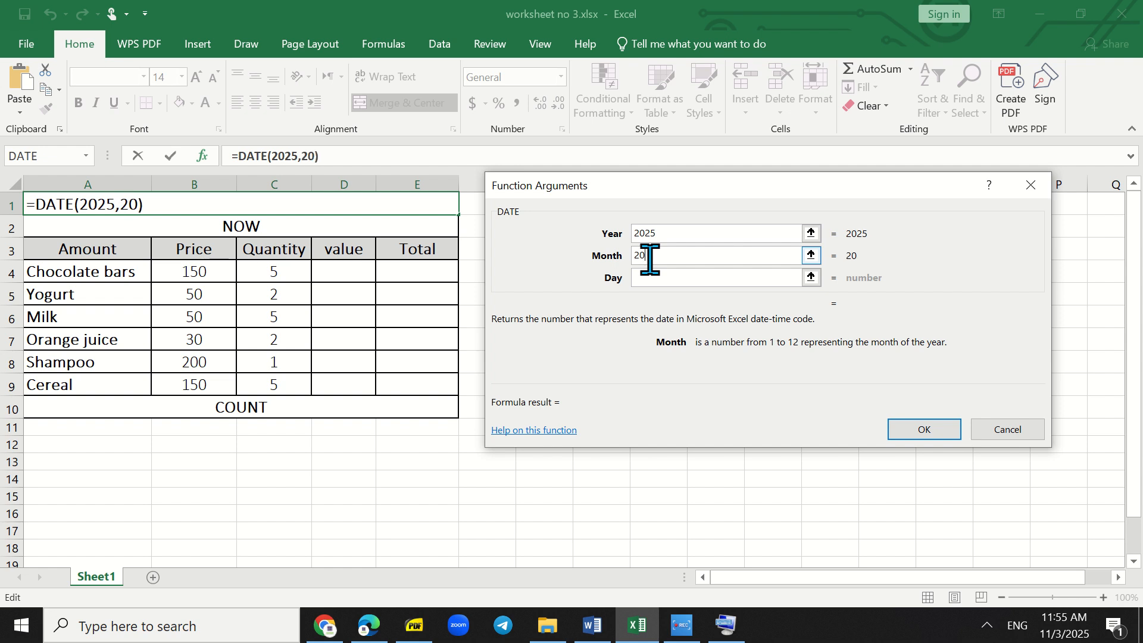
{"action": "type", "text": "3"}
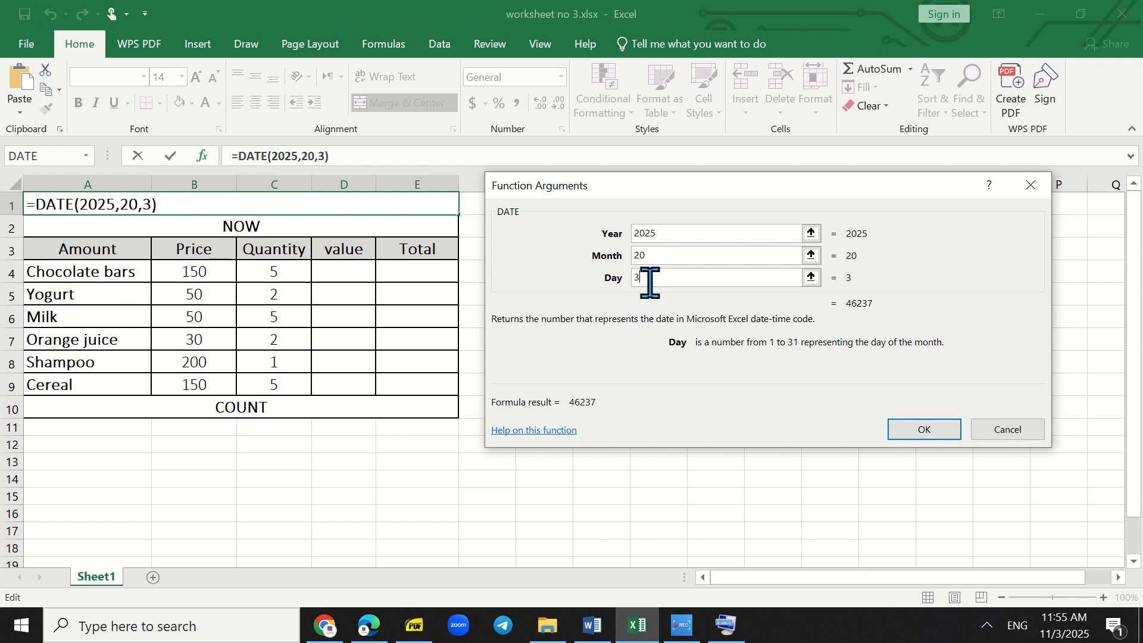
{"action": "left_click", "coordinate": [921, 430]}
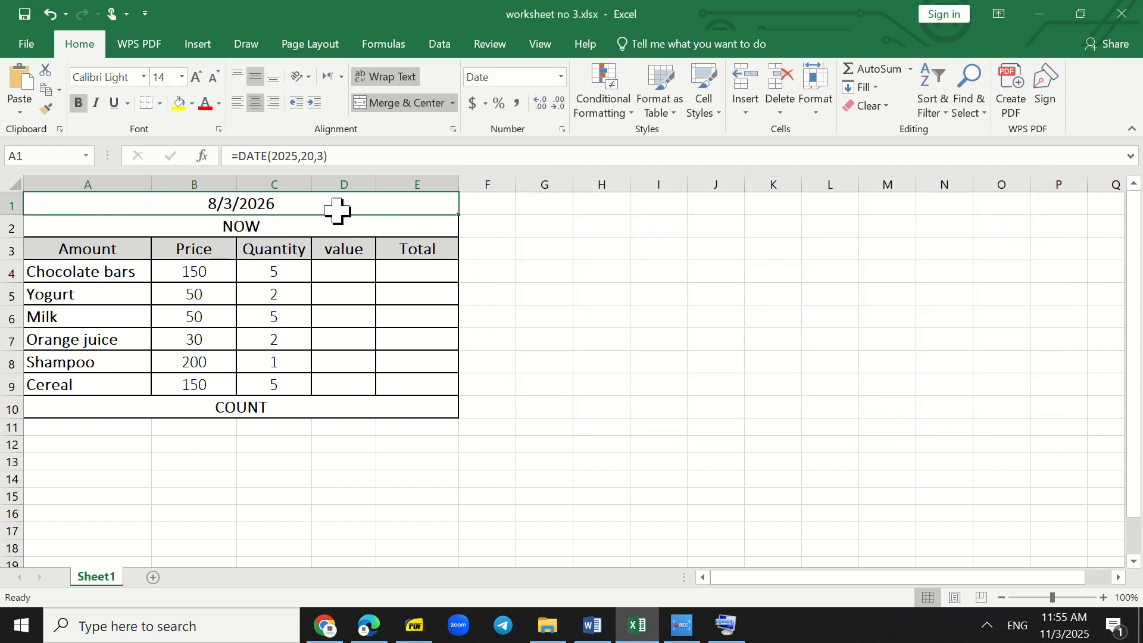
- Insert the TODAY function from the Date & Time category into cell F1
{"action": "left_click", "coordinate": [487, 205]}
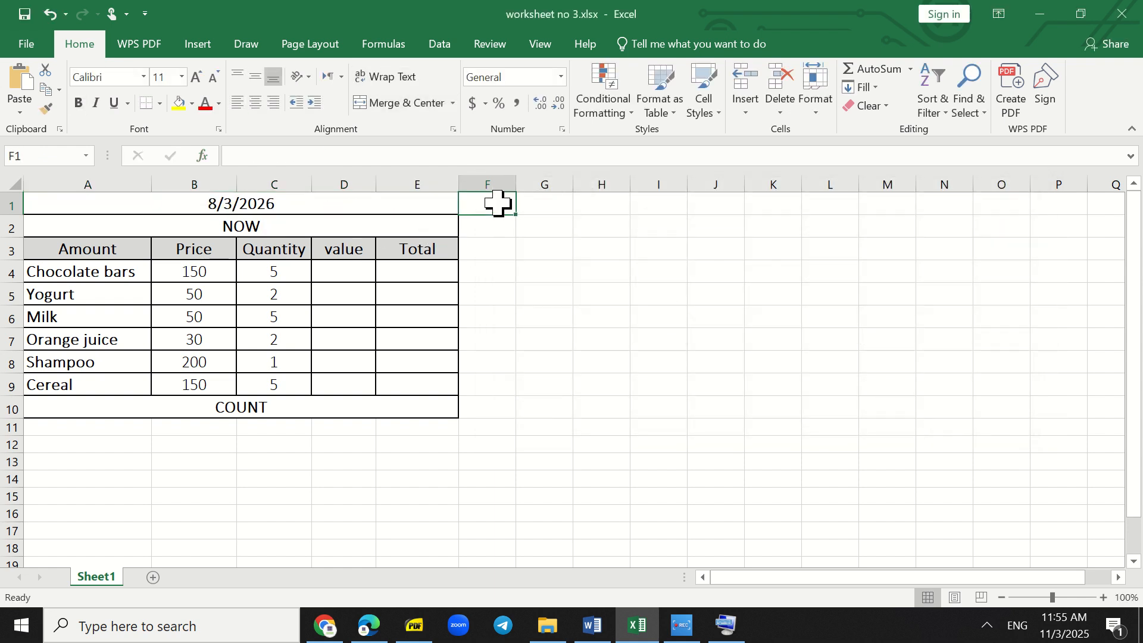
{"action": "left_click", "coordinate": [911, 70]}
{"action": "left_click", "coordinate": [906, 200]}
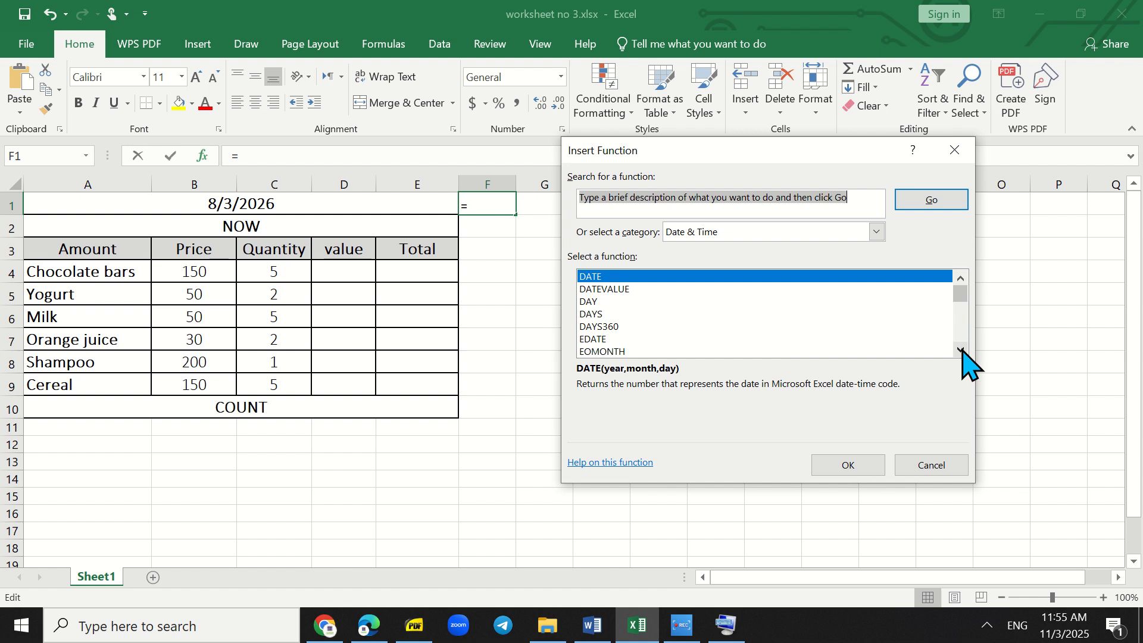
{"action": "left_click", "coordinate": [631, 290]}
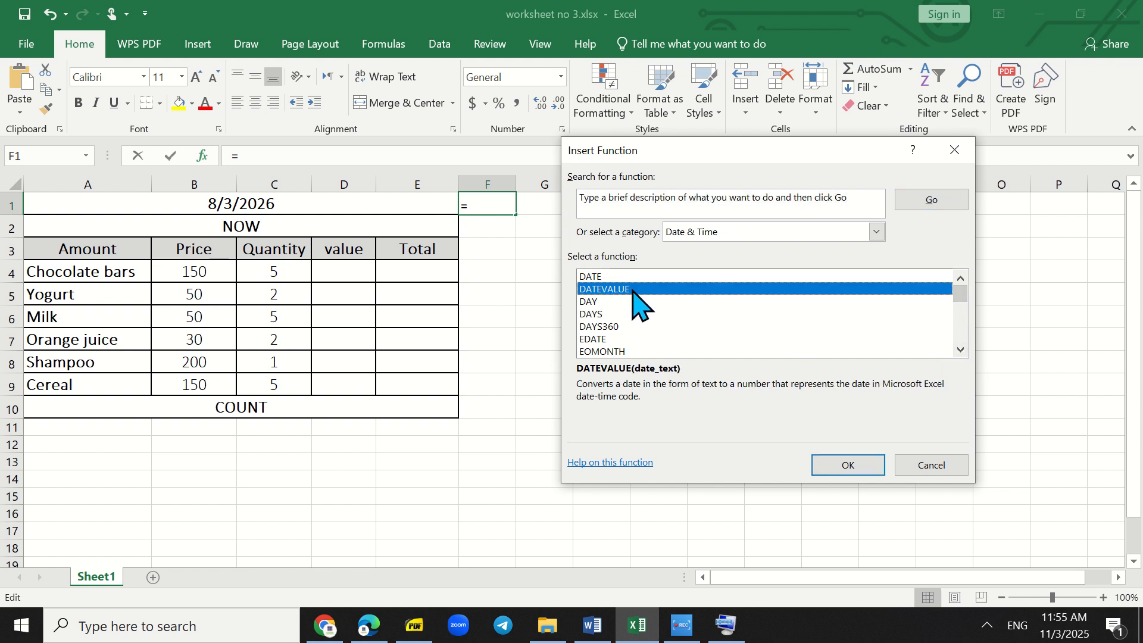
{"action": "left_click", "coordinate": [960, 350]}
{"action": "left_click", "coordinate": [960, 350]}
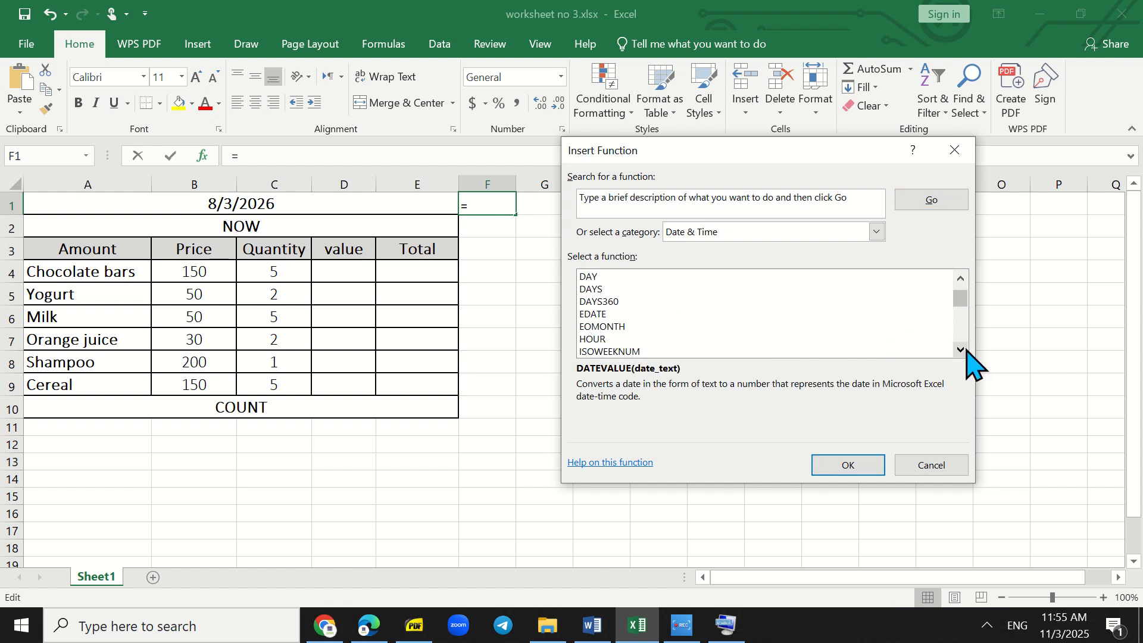
{"action": "left_click", "coordinate": [960, 350]}
{"action": "left_click", "coordinate": [960, 350]}
{"action": "left_click", "coordinate": [960, 350]}
{"action": "left_click", "coordinate": [960, 349]}
{"action": "left_click", "coordinate": [960, 350]}
{"action": "left_click", "coordinate": [960, 350]}
{"action": "left_click", "coordinate": [960, 350]}
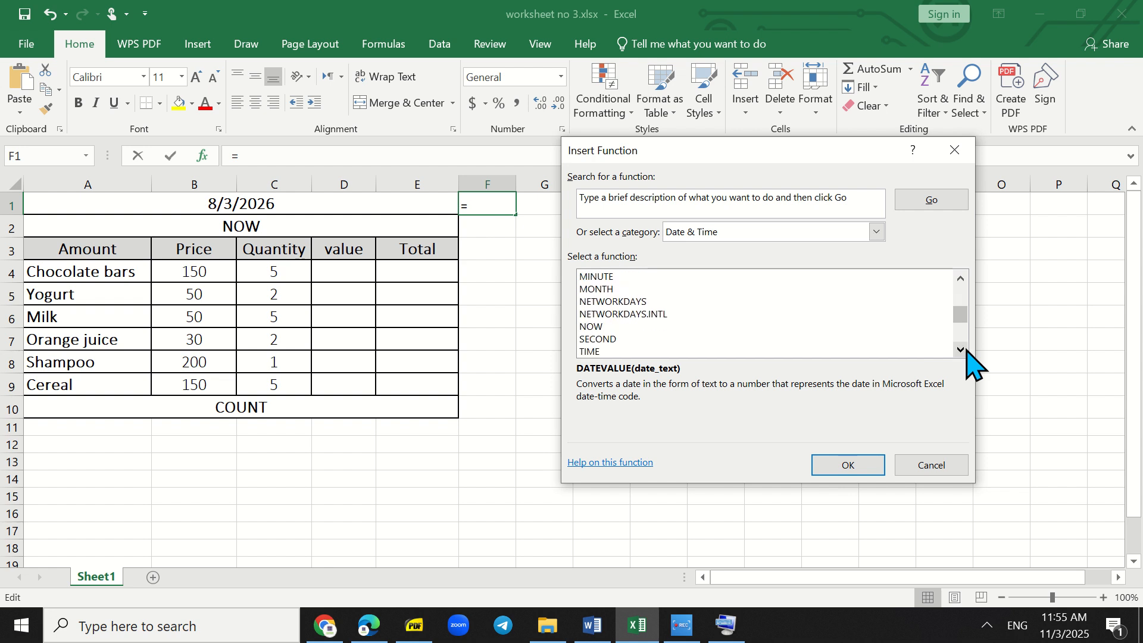
{"action": "left_click", "coordinate": [960, 350]}
{"action": "left_click", "coordinate": [964, 350]}
{"action": "left_click", "coordinate": [964, 350]}
{"action": "left_click", "coordinate": [964, 349]}
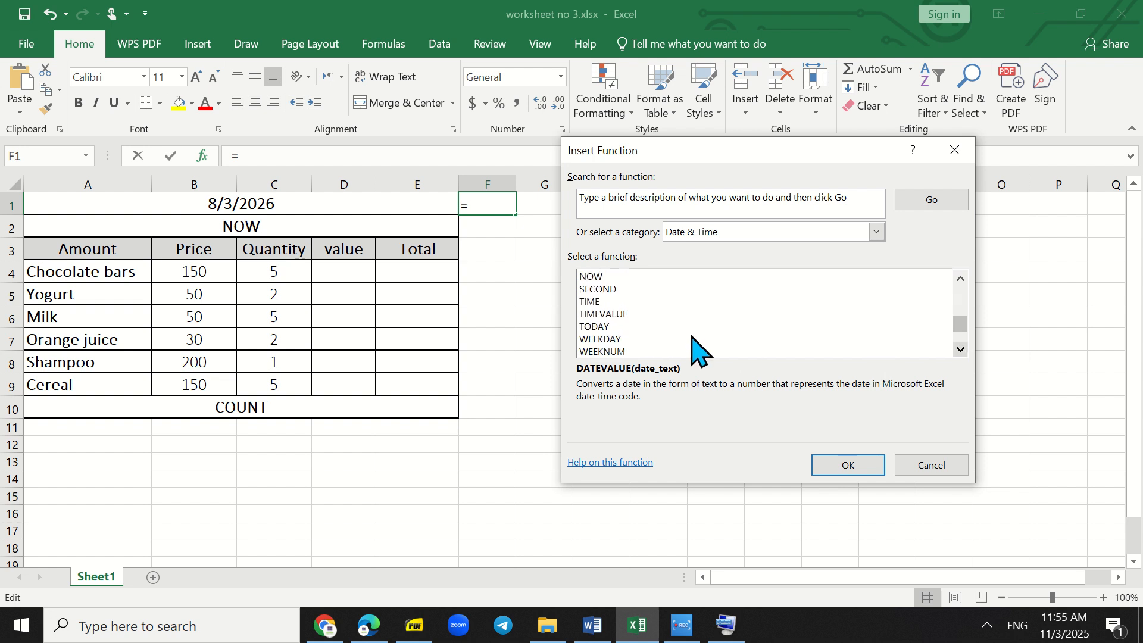
{"action": "left_click", "coordinate": [591, 326]}
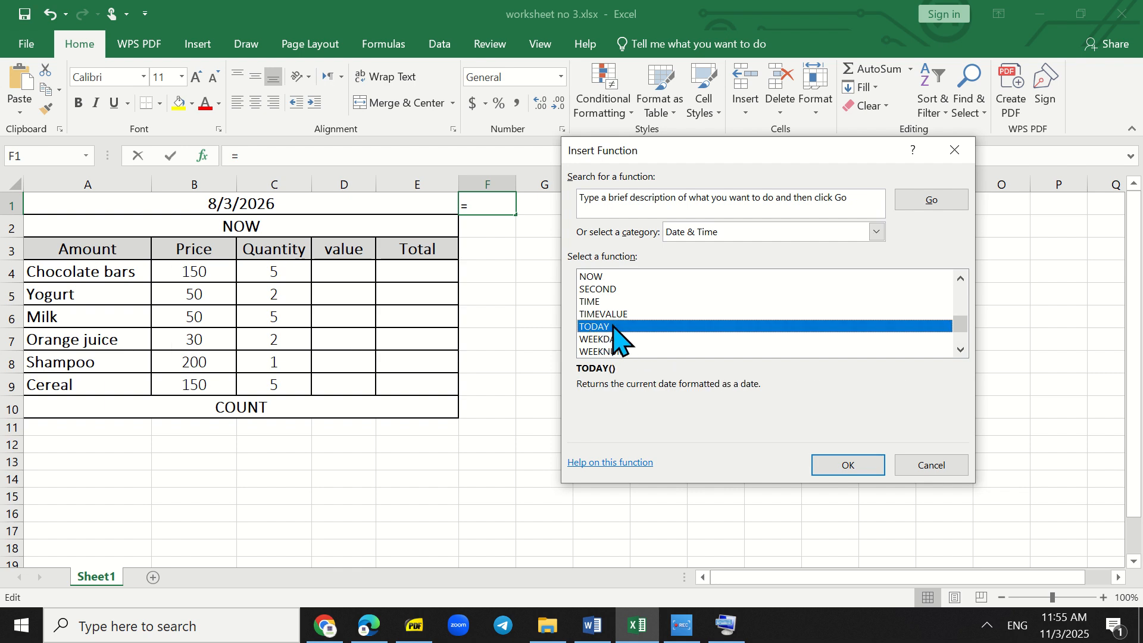
{"action": "left_click", "coordinate": [868, 469]}
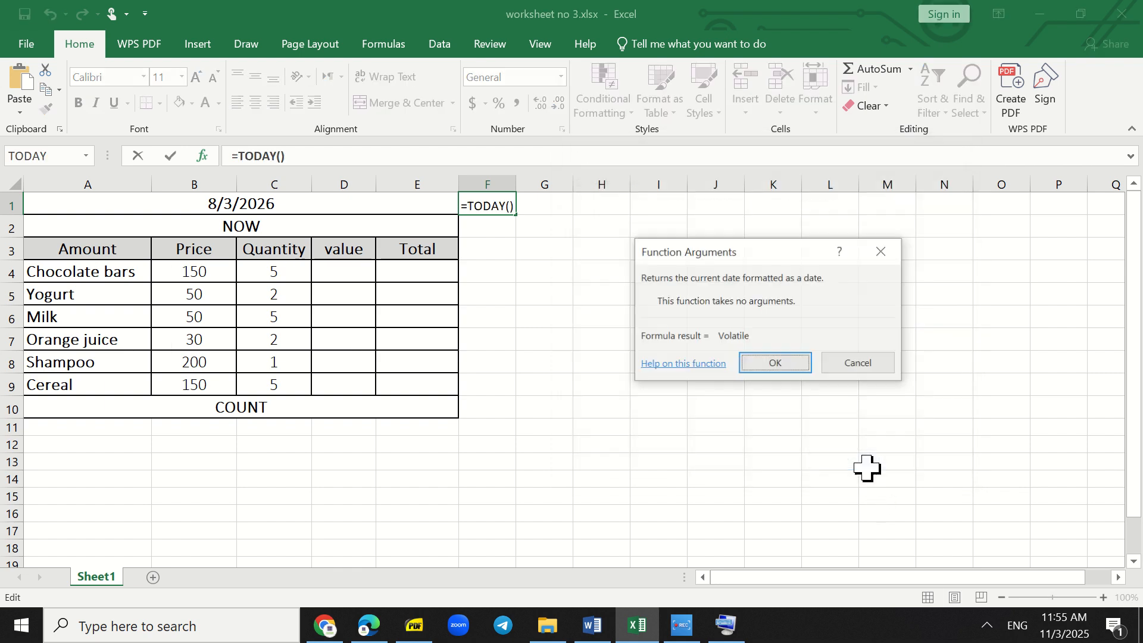
{"action": "left_click", "coordinate": [804, 365]}
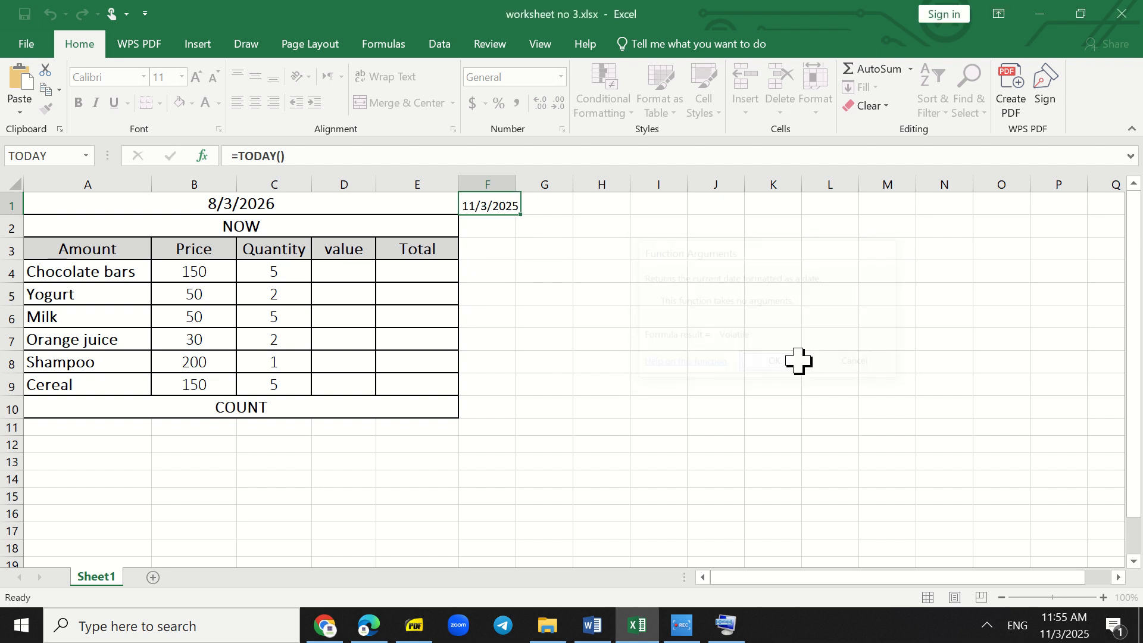
- Select the merged NOW cell A2 and check the current date and time in the system clock's calendar
{"action": "mouse_move", "coordinate": [1060, 621]}
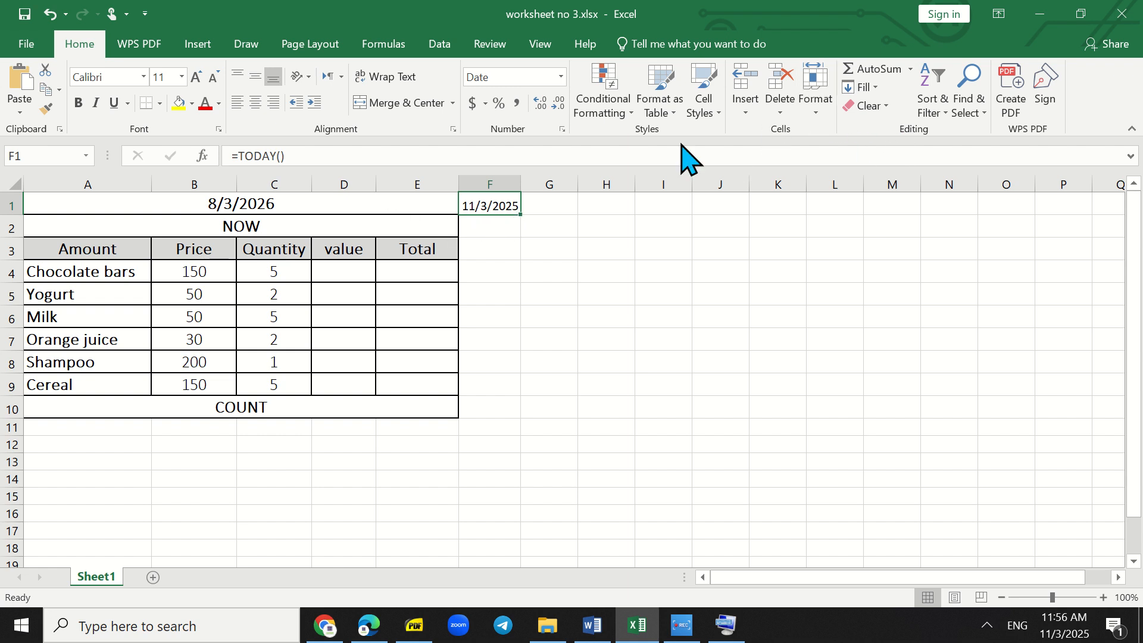
{"action": "left_click", "coordinate": [289, 225]}
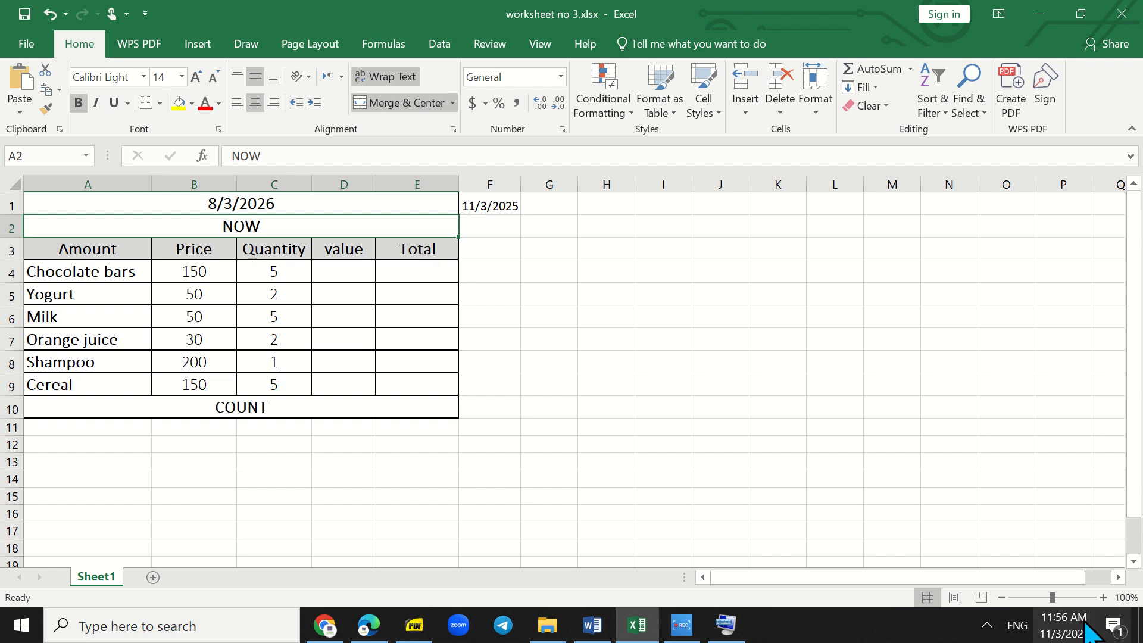
{"action": "left_click", "coordinate": [1064, 625]}
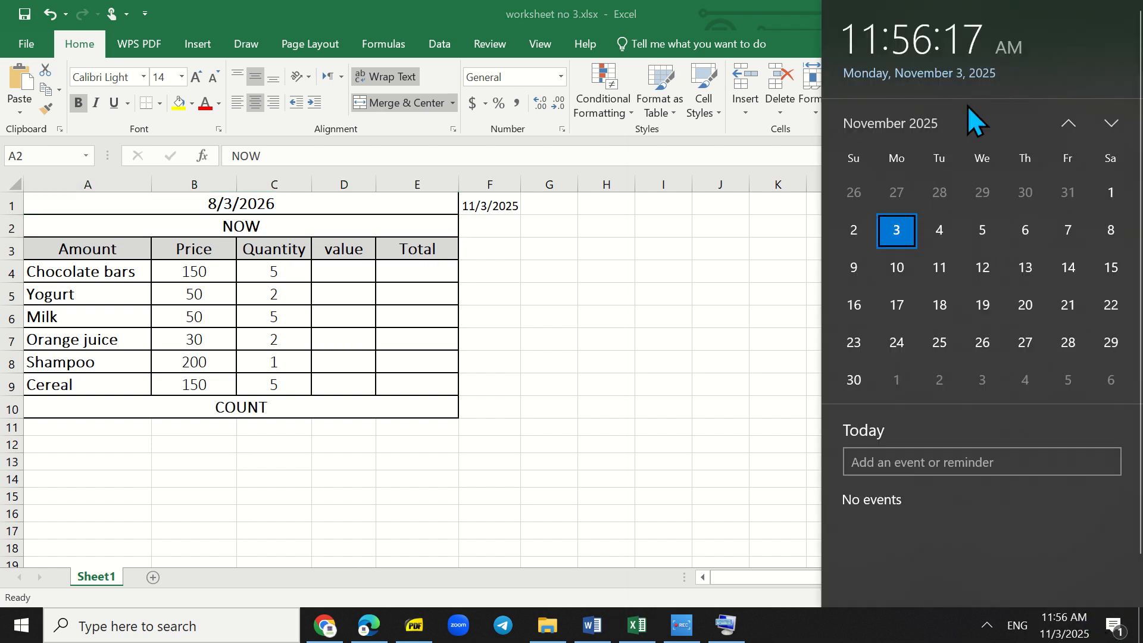
{"action": "left_click", "coordinate": [741, 239]}
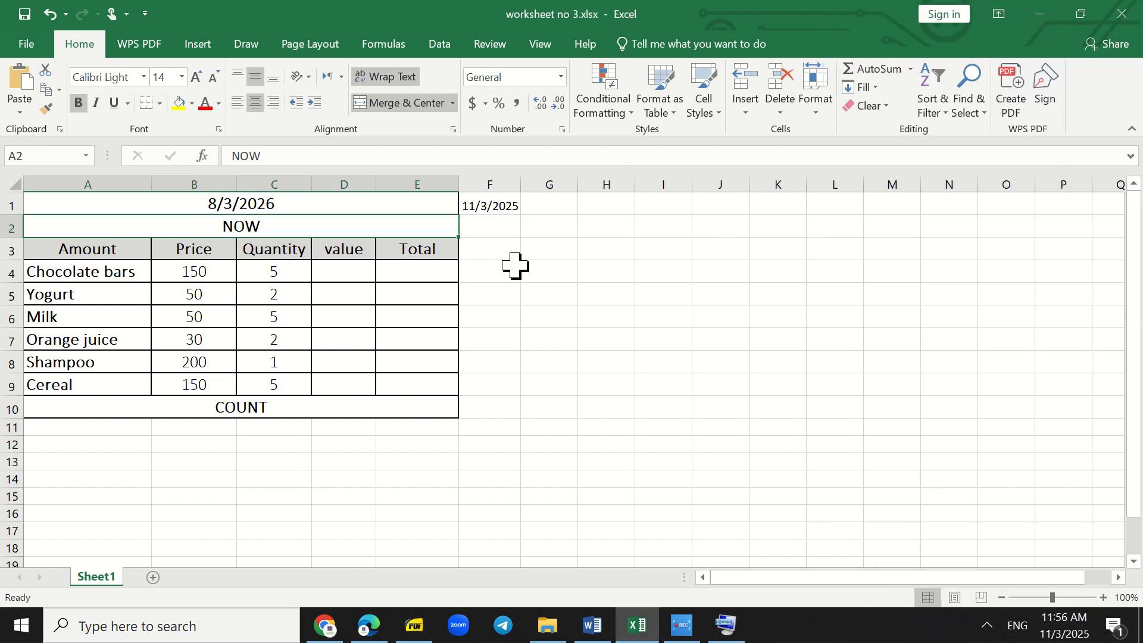
- Insert the NOW function from the Date & Time category into the merged cell A2
{"action": "left_click", "coordinate": [911, 69]}
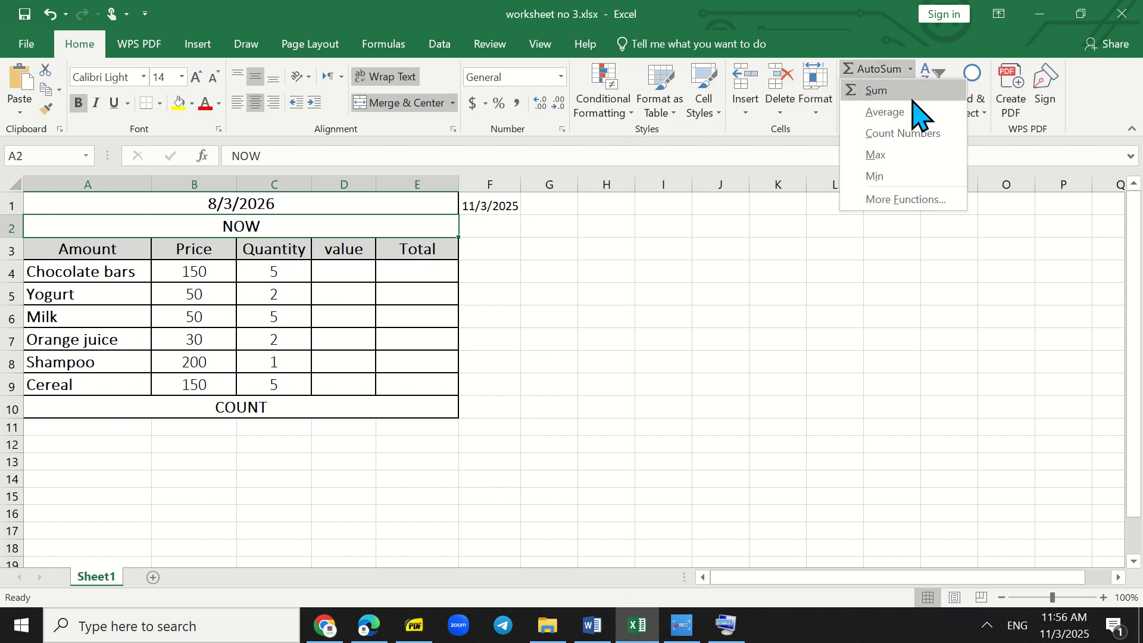
{"action": "left_click", "coordinate": [903, 197]}
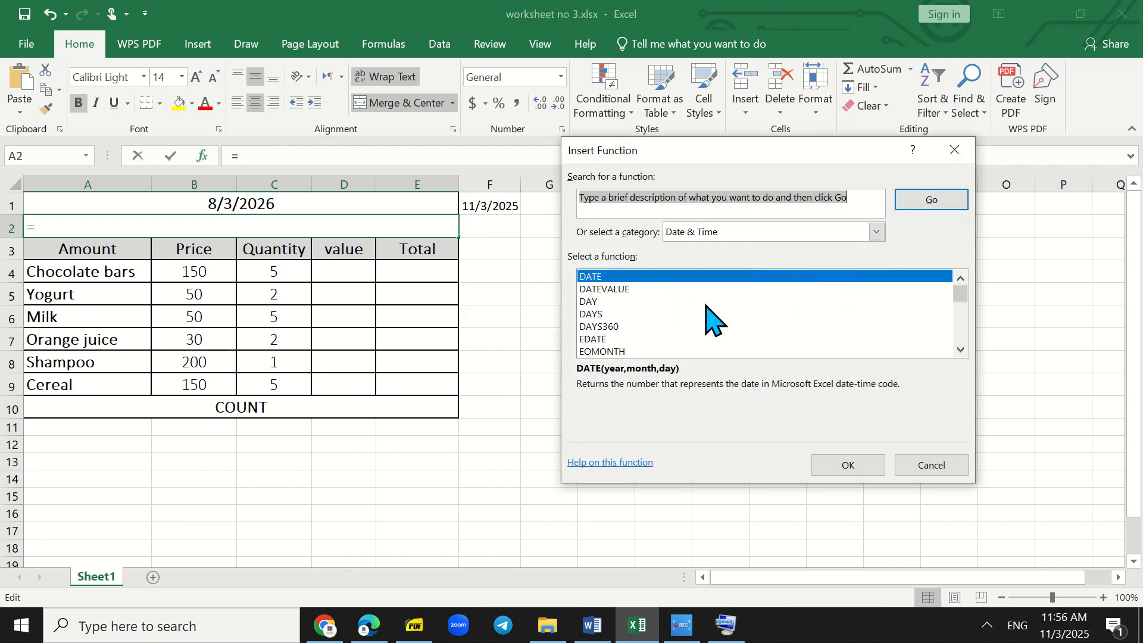
{"action": "scroll", "coordinate": [706, 319], "scroll_direction": "down", "scroll_amount": 3}
{"action": "scroll", "coordinate": [711, 320], "scroll_direction": "down", "scroll_amount": 2}
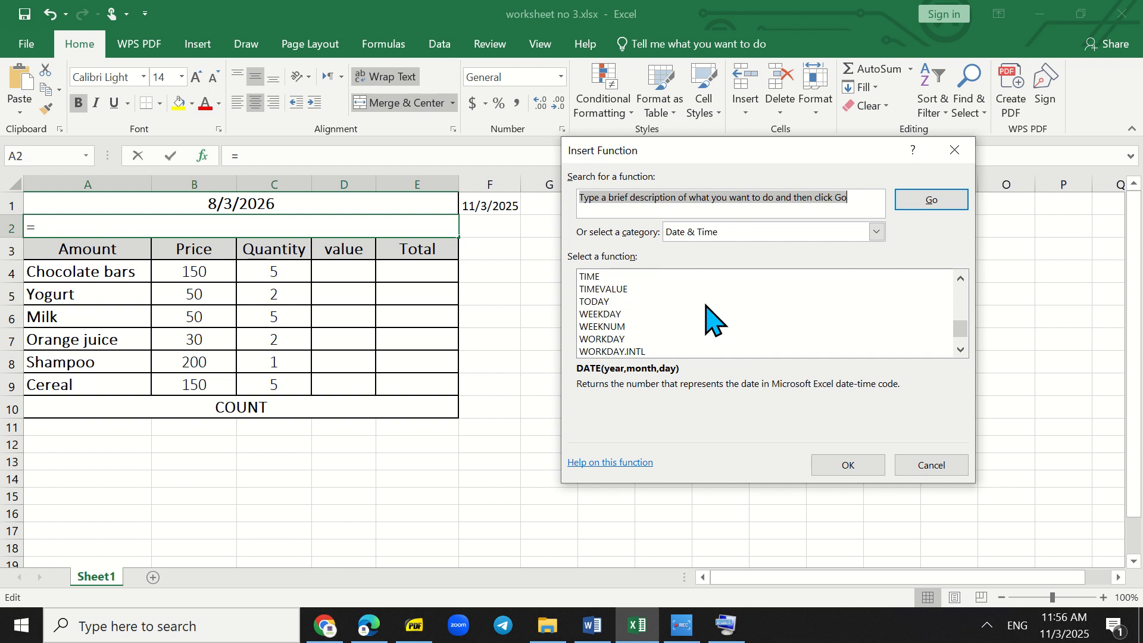
{"action": "scroll", "coordinate": [707, 319], "scroll_direction": "down", "scroll_amount": 1}
{"action": "scroll", "coordinate": [706, 319], "scroll_direction": "up", "scroll_amount": 1}
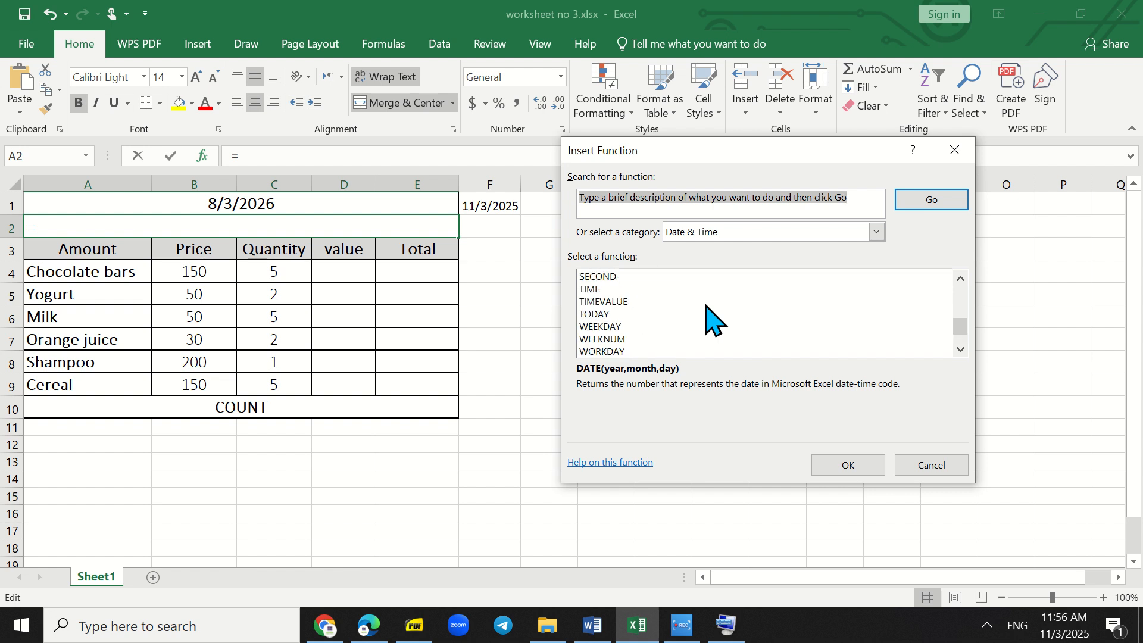
{"action": "scroll", "coordinate": [711, 320], "scroll_direction": "up", "scroll_amount": 2}
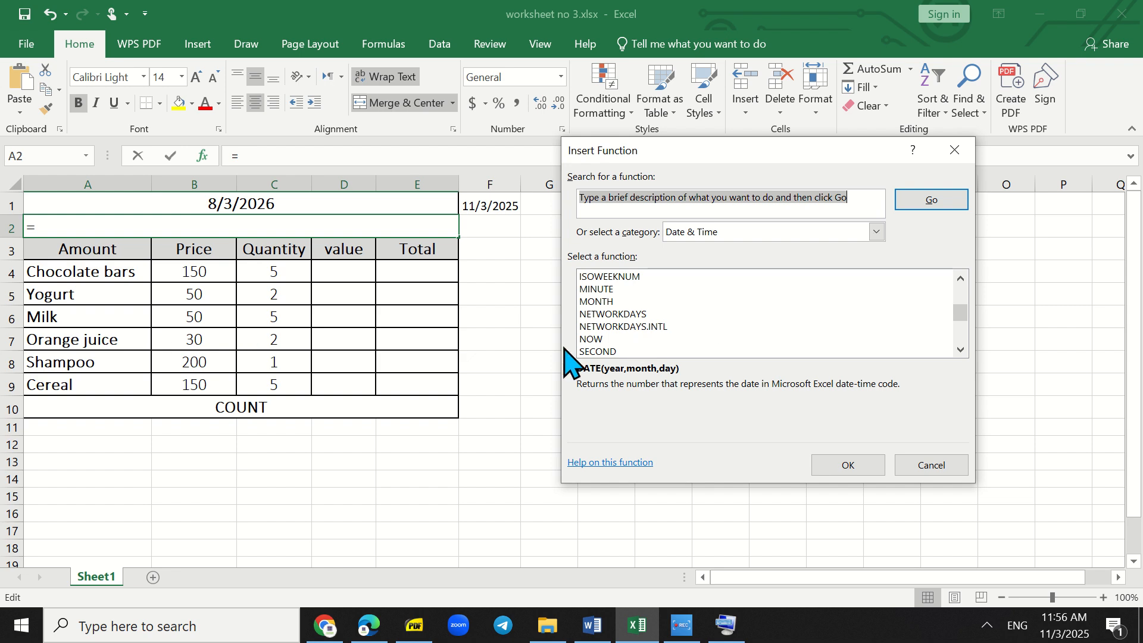
{"action": "left_click", "coordinate": [592, 340]}
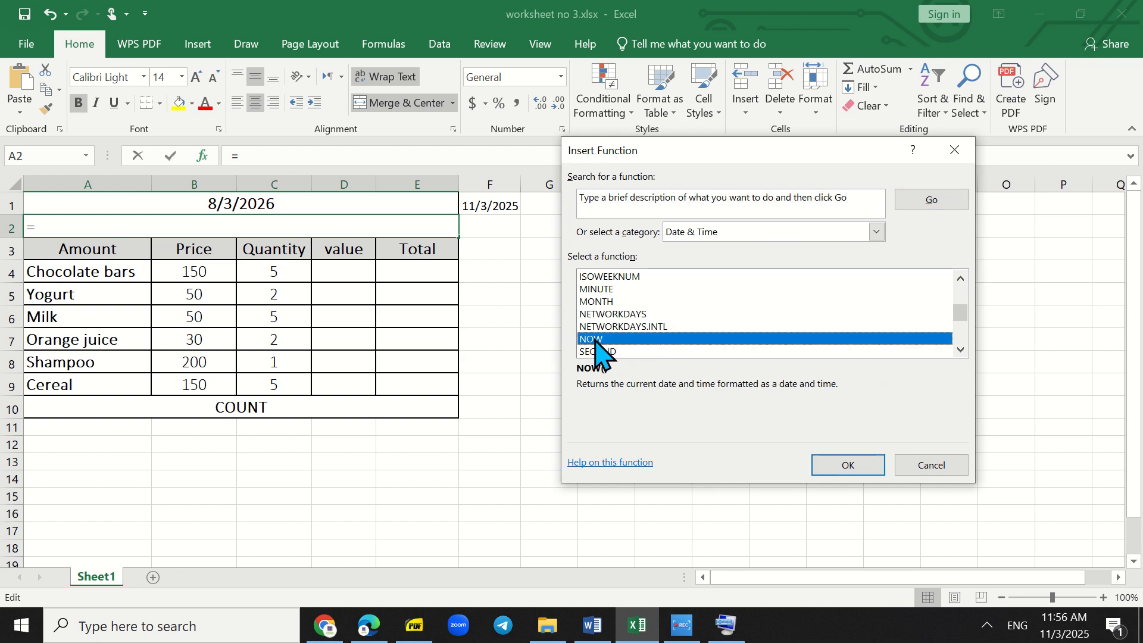
{"action": "left_click", "coordinate": [828, 467]}
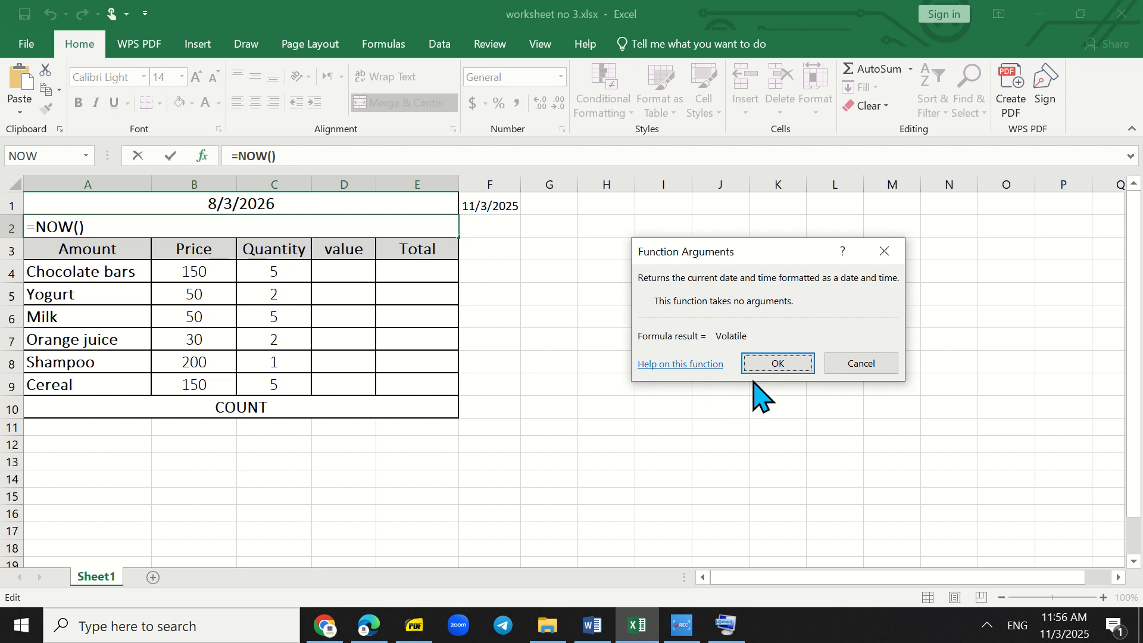
{"action": "left_click", "coordinate": [780, 365]}
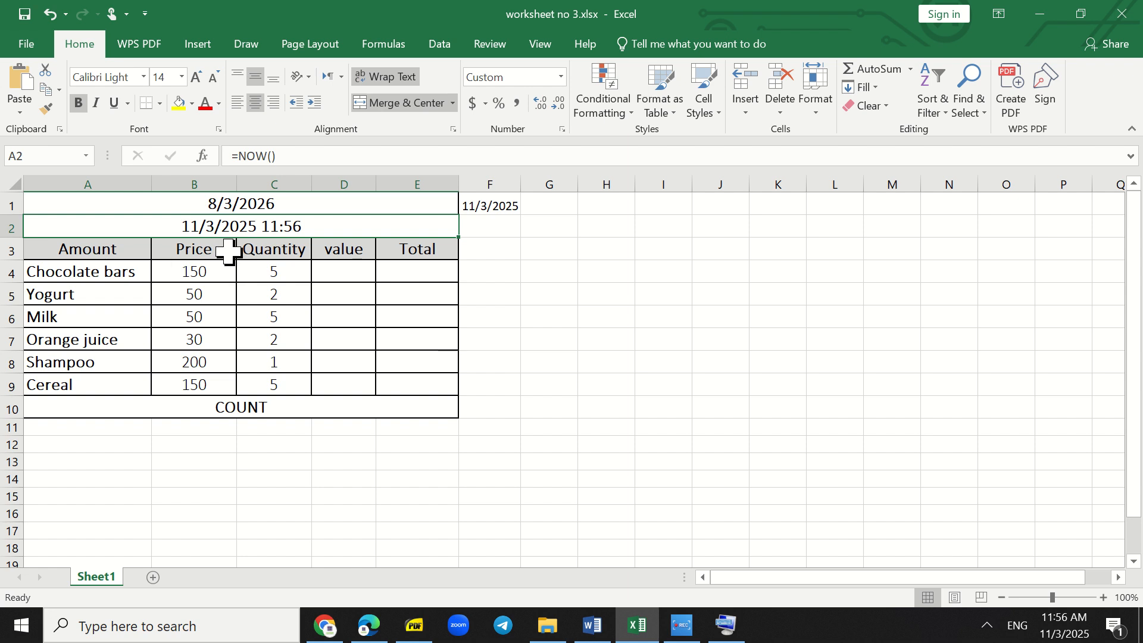
- Widen the value and Total columns, D and E, slightly
{"action": "left_click", "coordinate": [351, 277]}
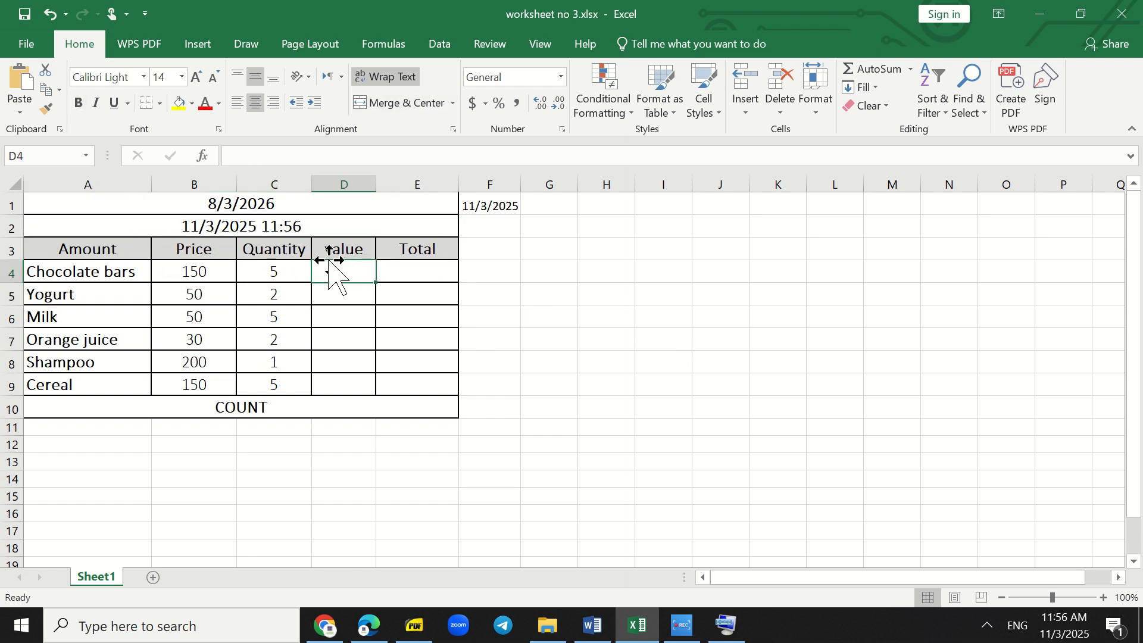
{"action": "left_click_drag", "start_coordinate": [379, 183], "coordinate": [391, 183]}
{"action": "left_click_drag", "start_coordinate": [471, 184], "coordinate": [477, 184]}
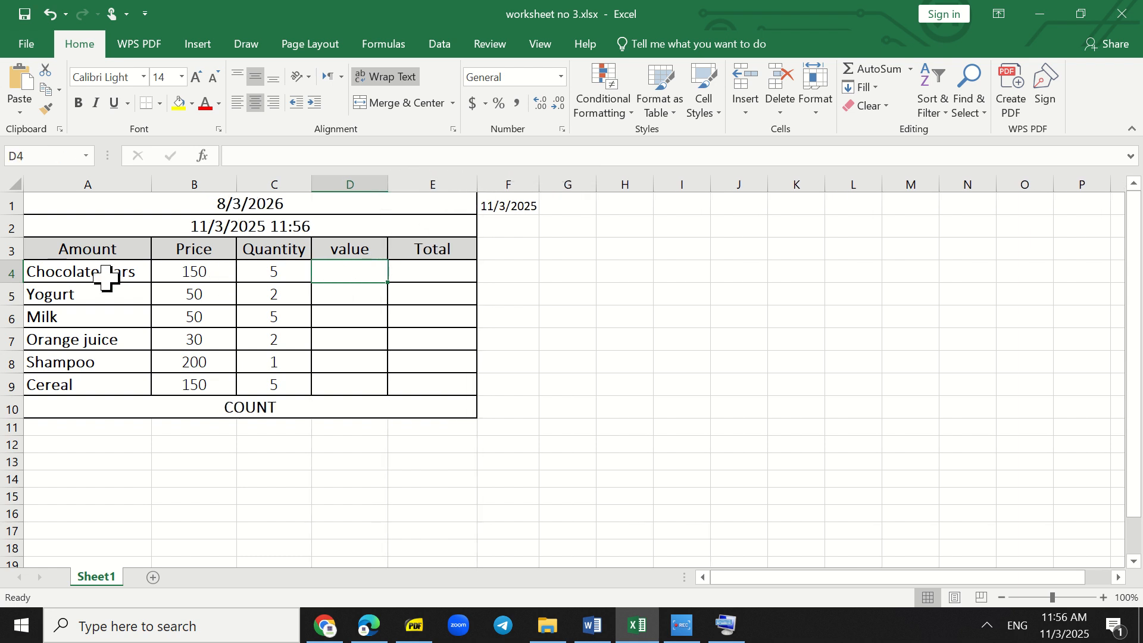
- Try to calculate the chocolate bars' value in D4 with the formula =B4*E3, using the on-screen keyboard
{"action": "left_click", "coordinate": [205, 276]}
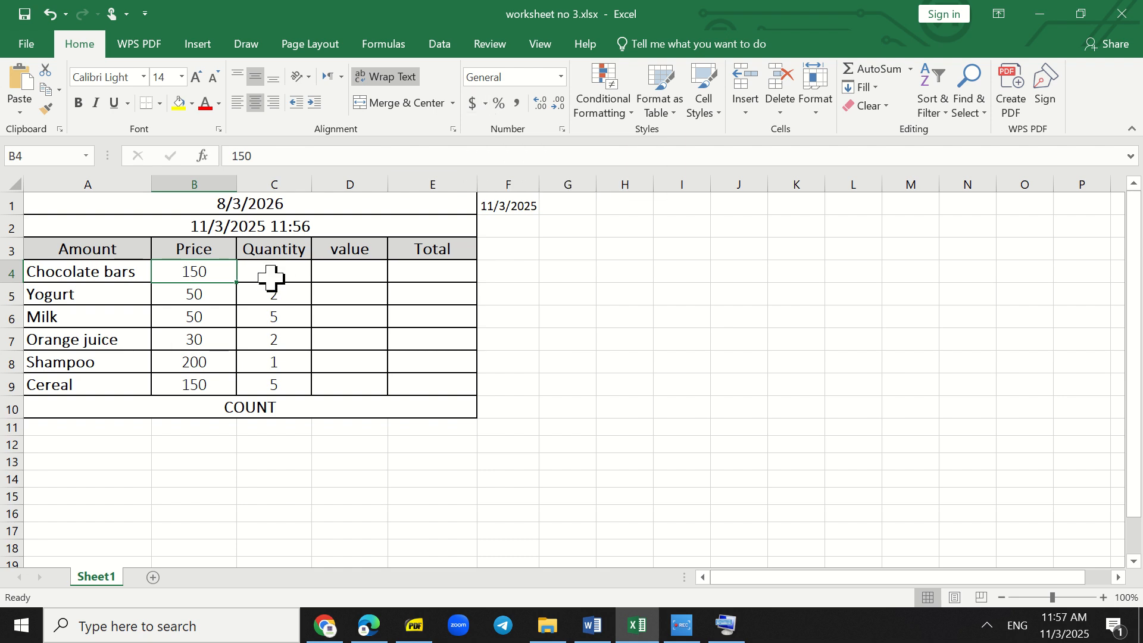
{"action": "left_click", "coordinate": [322, 277]}
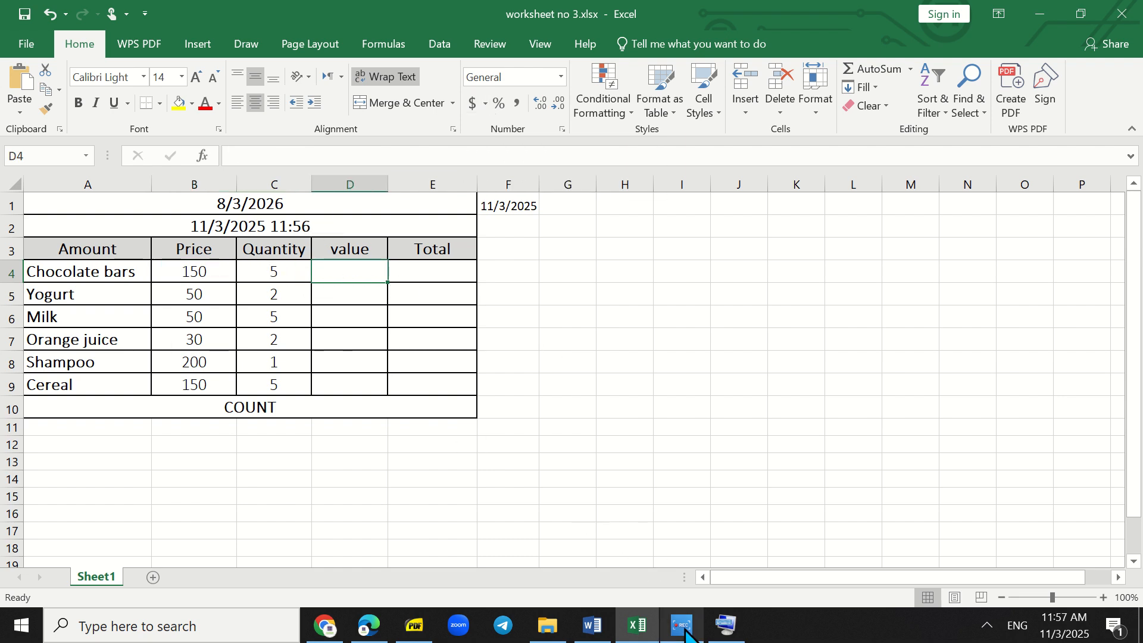
{"action": "left_click", "coordinate": [726, 625]}
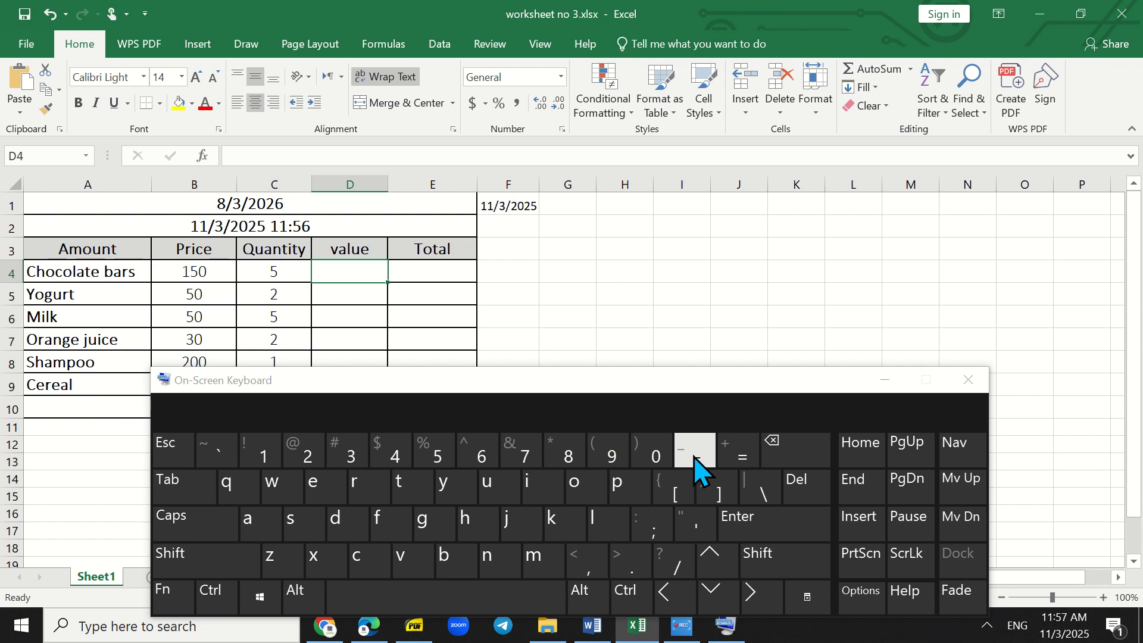
{"action": "left_click", "coordinate": [726, 464]}
{"action": "left_click", "coordinate": [216, 274]}
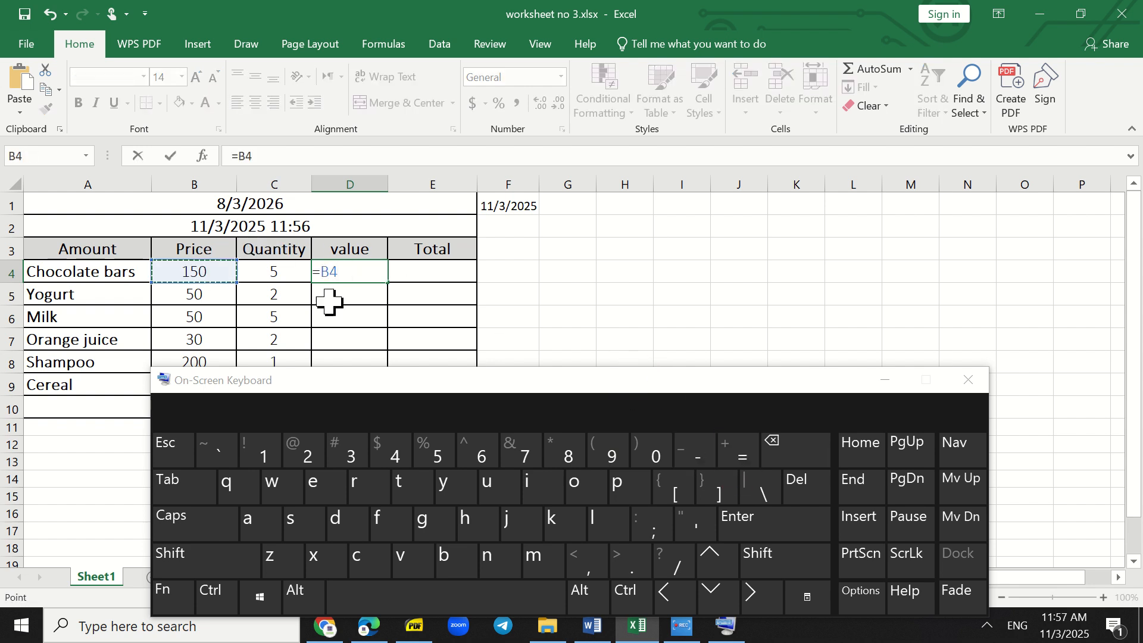
{"action": "left_click", "coordinate": [777, 563]}
{"action": "left_click", "coordinate": [552, 456]}
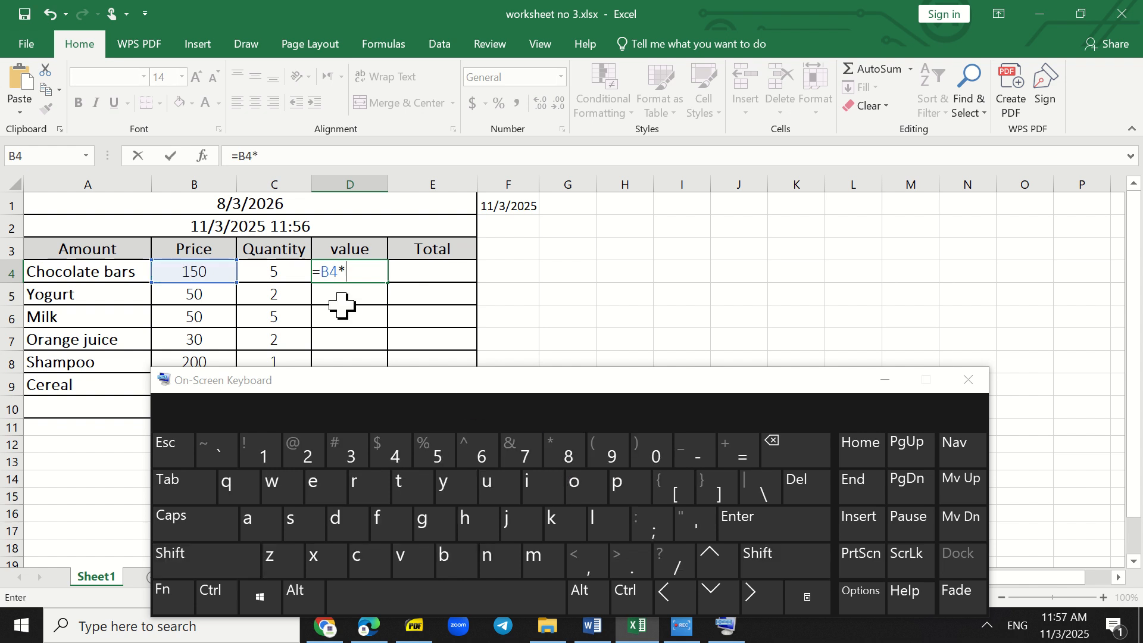
{"action": "left_click", "coordinate": [279, 269]}
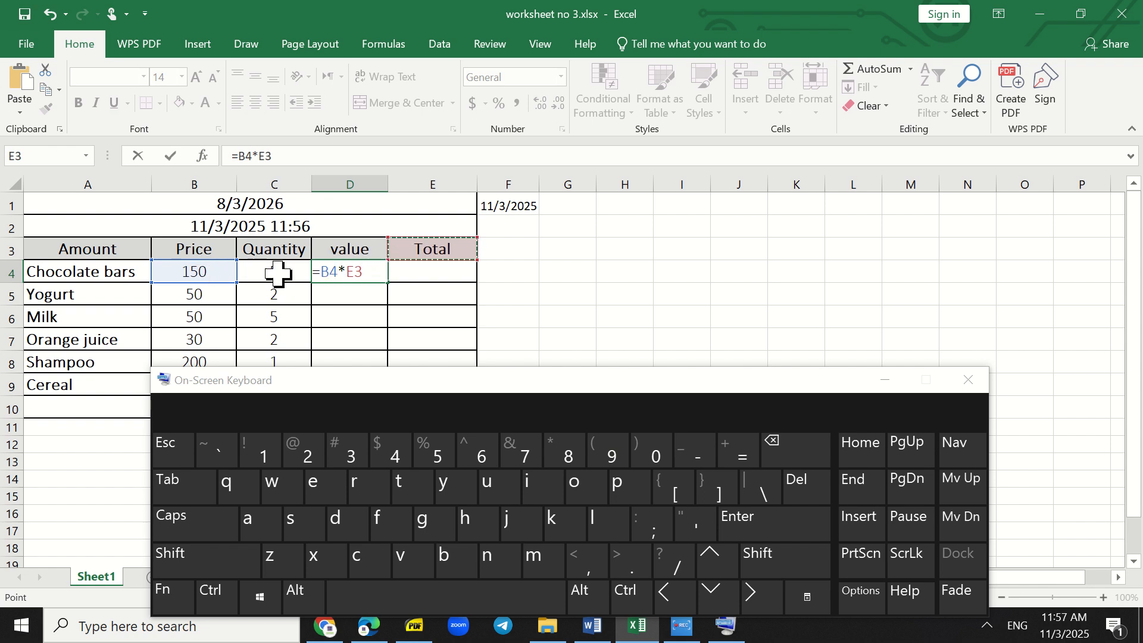
{"action": "left_click", "coordinate": [788, 528]}
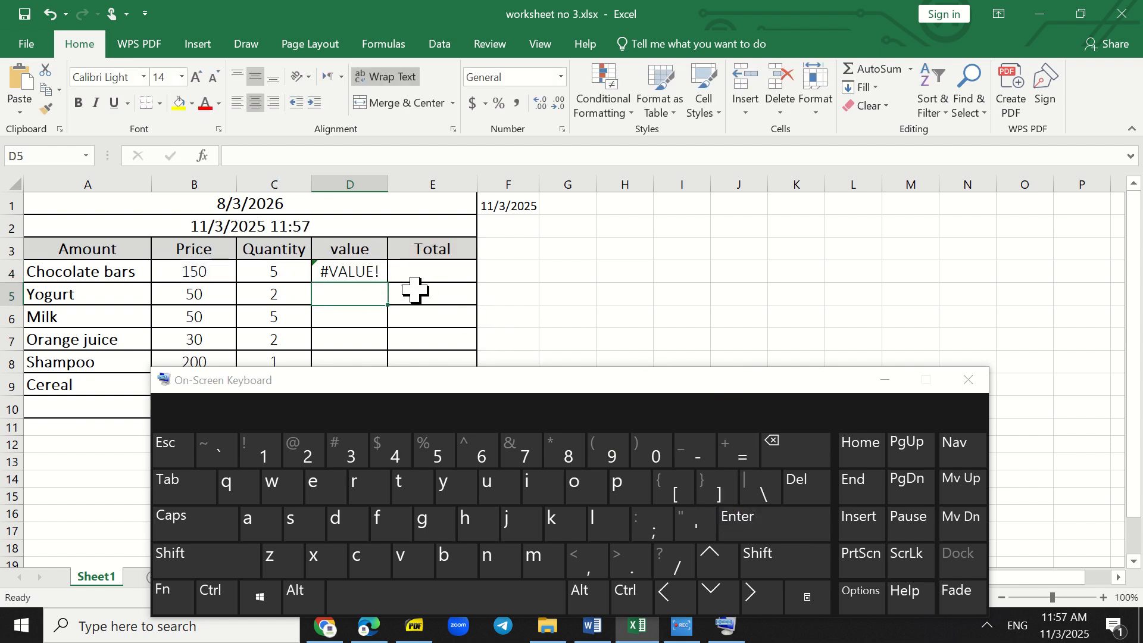
- Replace the formula in D4 with =B4*C4 to multiply the chocolate bars' price by their quantity
{"action": "left_click", "coordinate": [381, 272]}
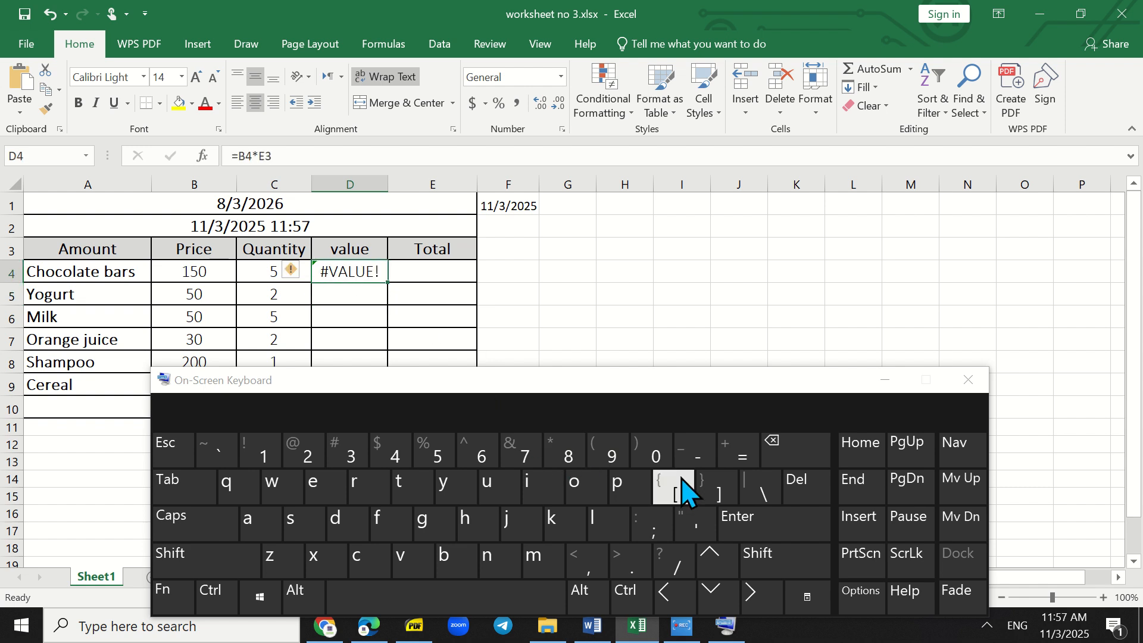
{"action": "left_click", "coordinate": [803, 486]}
{"action": "left_click", "coordinate": [739, 456]}
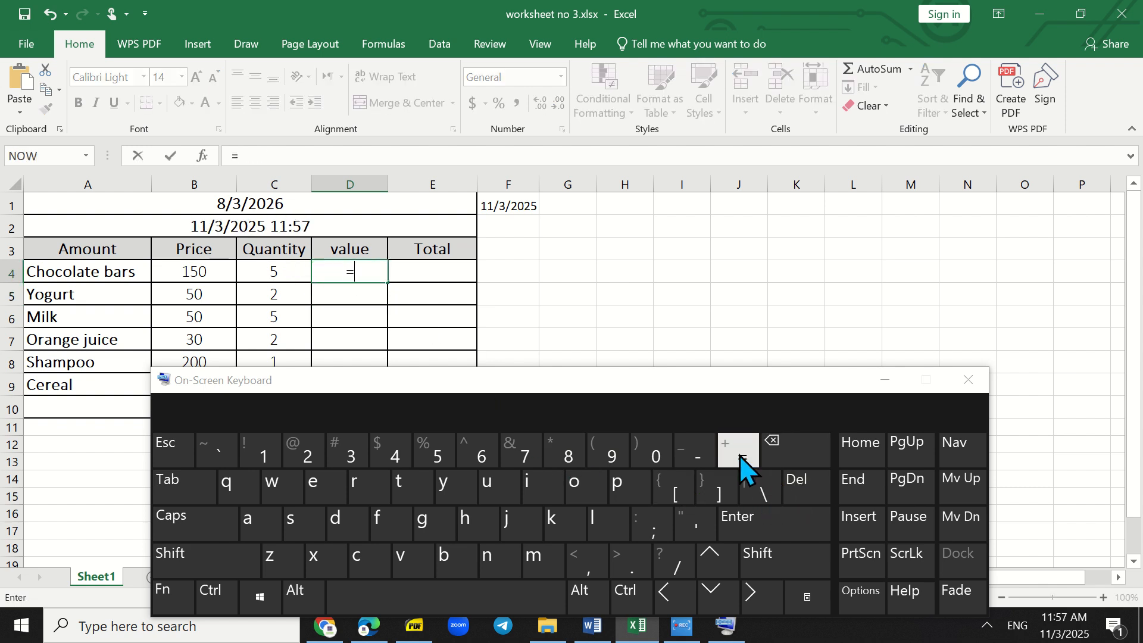
{"action": "left_click", "coordinate": [194, 277]}
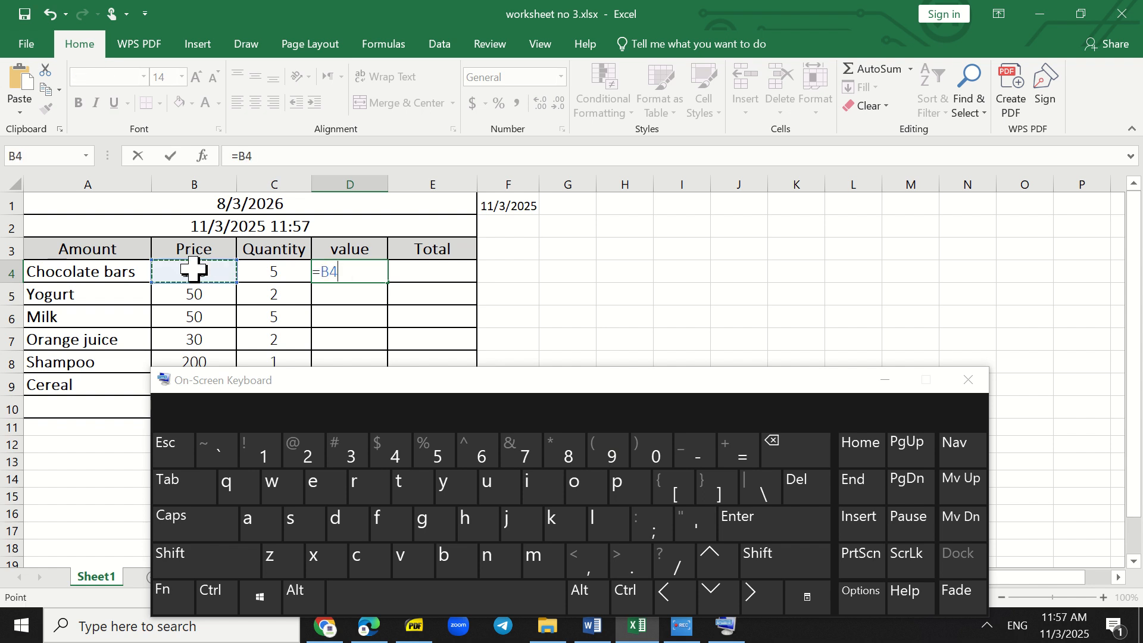
{"action": "left_click", "coordinate": [755, 552]}
{"action": "left_click", "coordinate": [560, 450]}
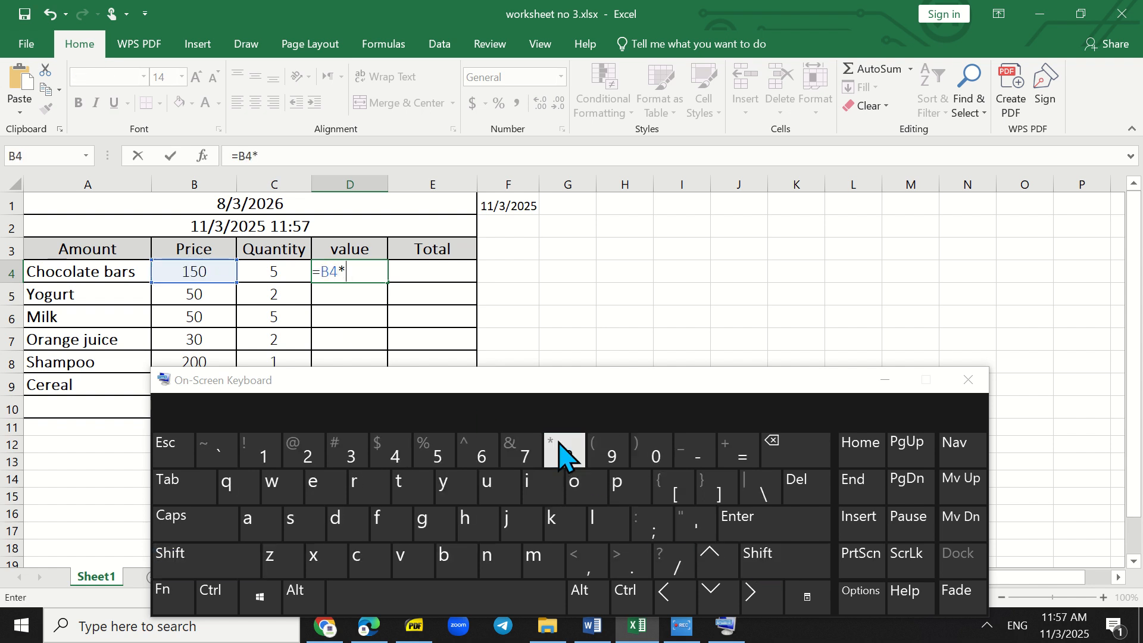
{"action": "left_click", "coordinate": [262, 272]}
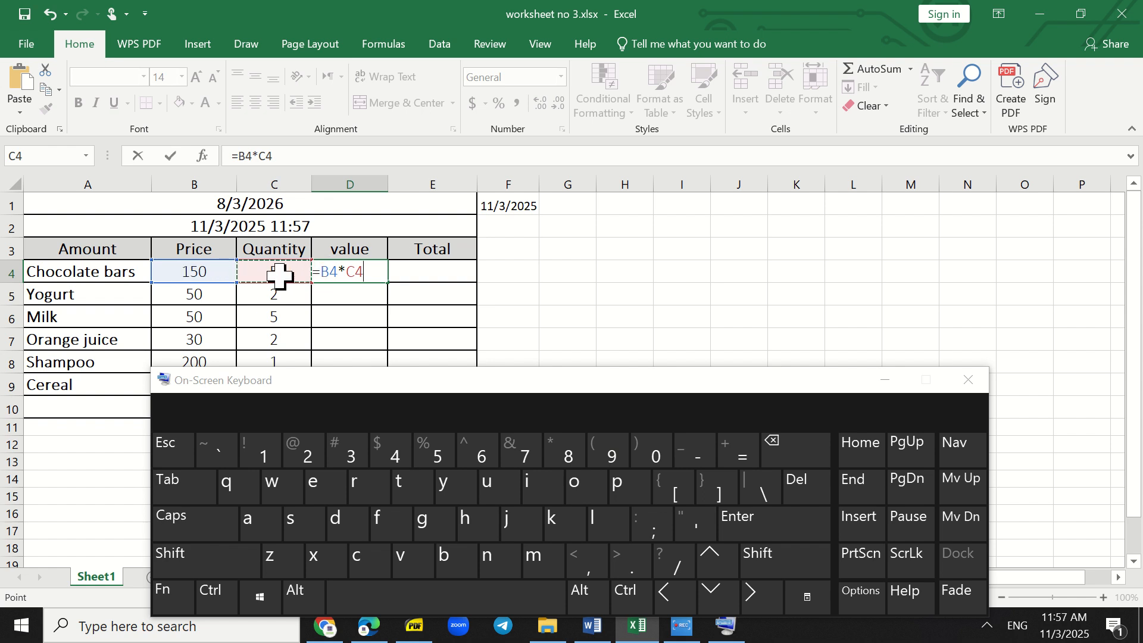
{"action": "left_click", "coordinate": [754, 526]}
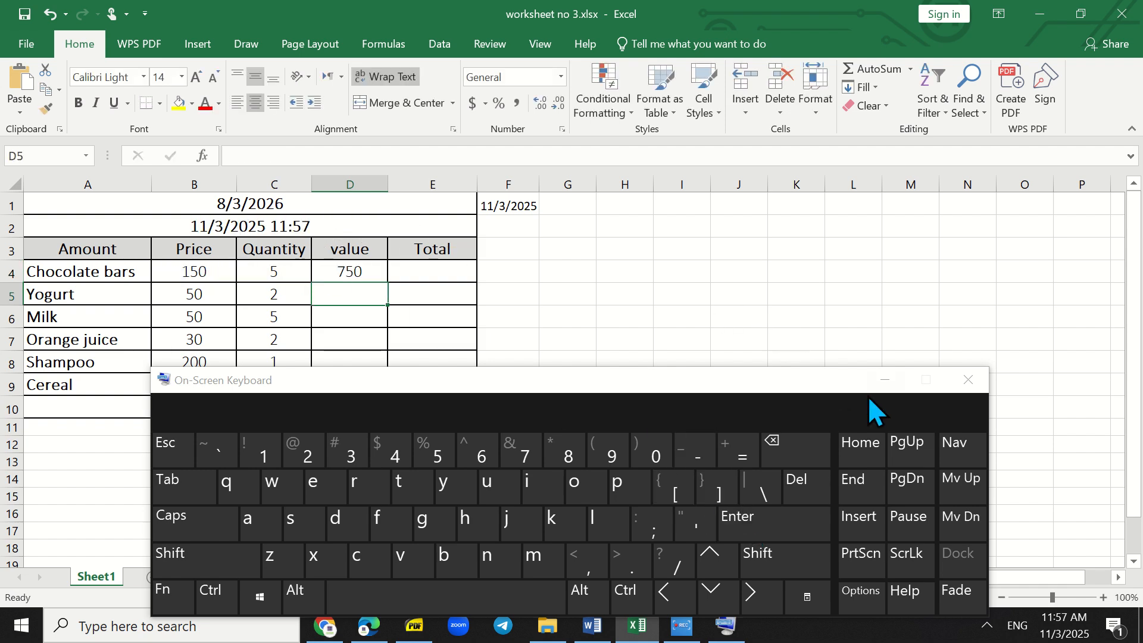
- Minimize the on-screen keyboard, then fill the value formula from D4 down to D9 and check the copied cells
{"action": "left_click", "coordinate": [886, 387]}
{"action": "left_click", "coordinate": [353, 268]}
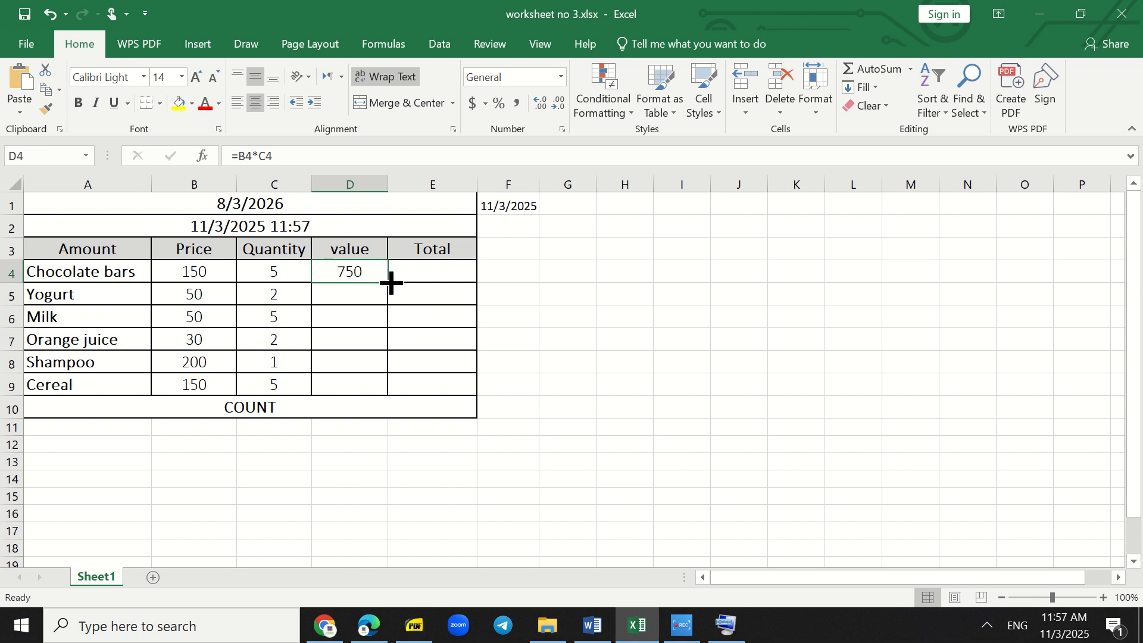
{"action": "left_click_drag", "start_coordinate": [391, 282], "coordinate": [390, 392]}
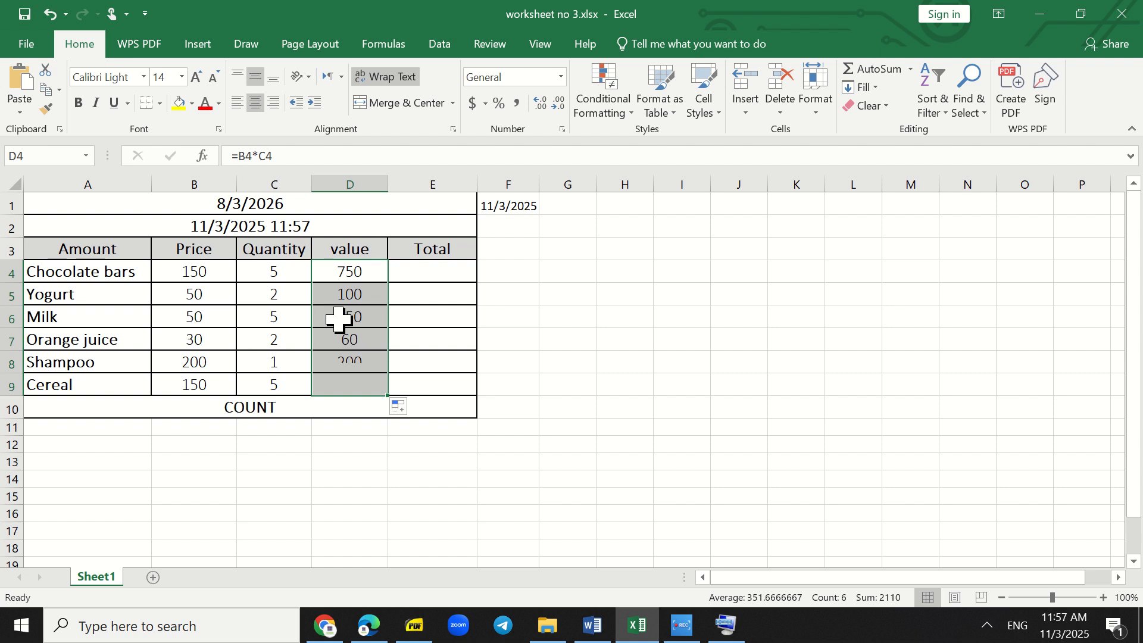
{"action": "left_click", "coordinate": [346, 294]}
{"action": "left_click", "coordinate": [354, 320]}
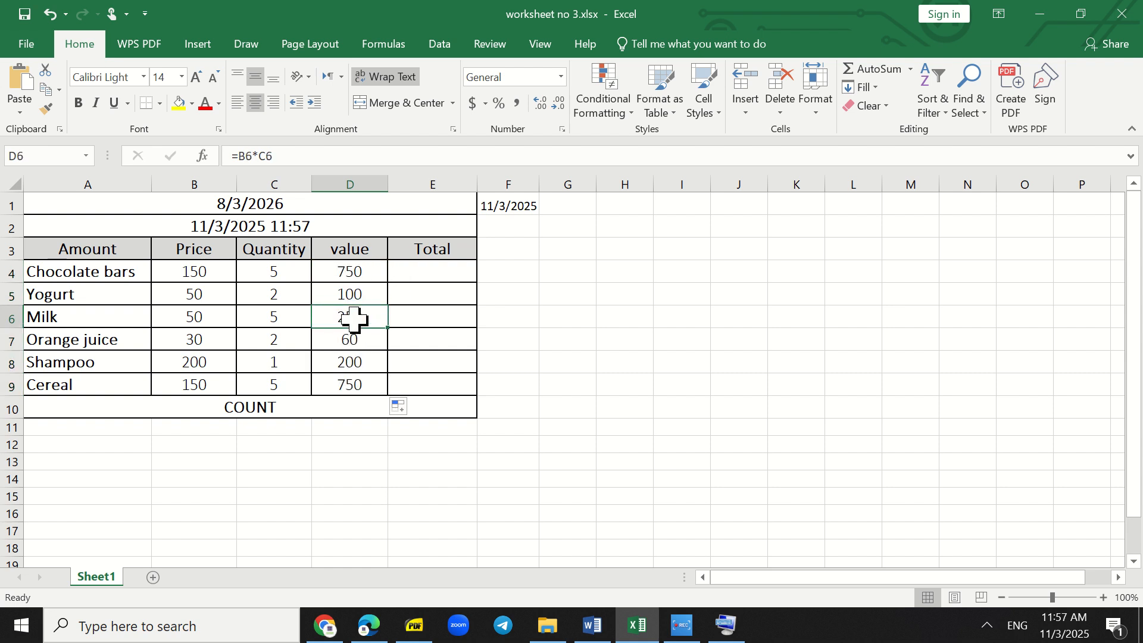
{"action": "left_click", "coordinate": [353, 362]}
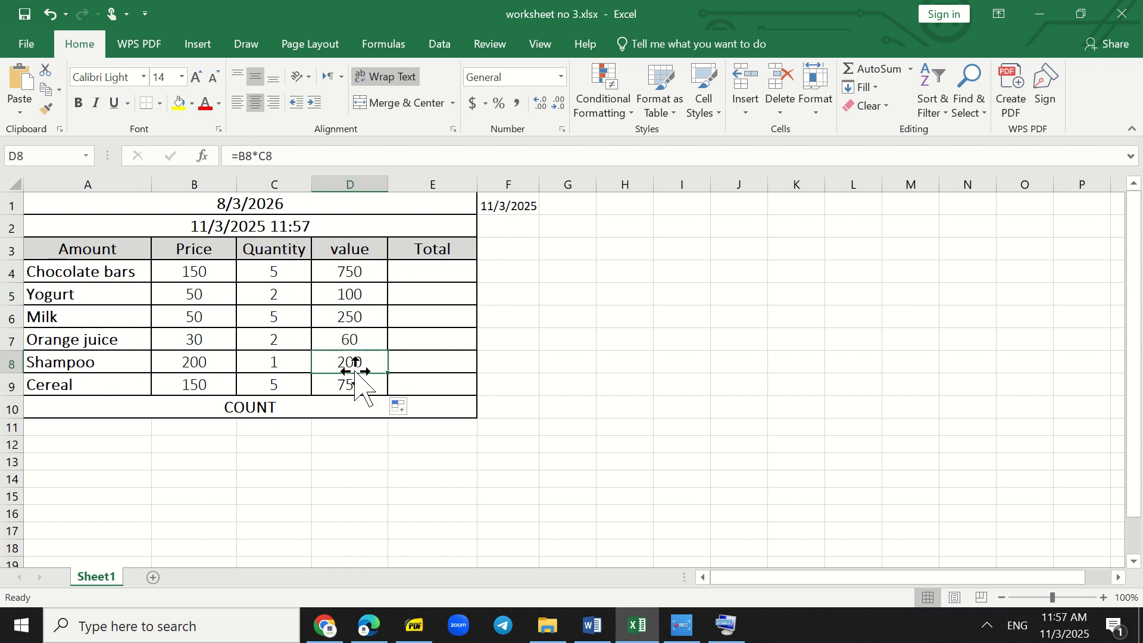
{"action": "left_click", "coordinate": [352, 378]}
- Merge and center cells E4:E9 under the Total heading
{"action": "left_click", "coordinate": [445, 268]}
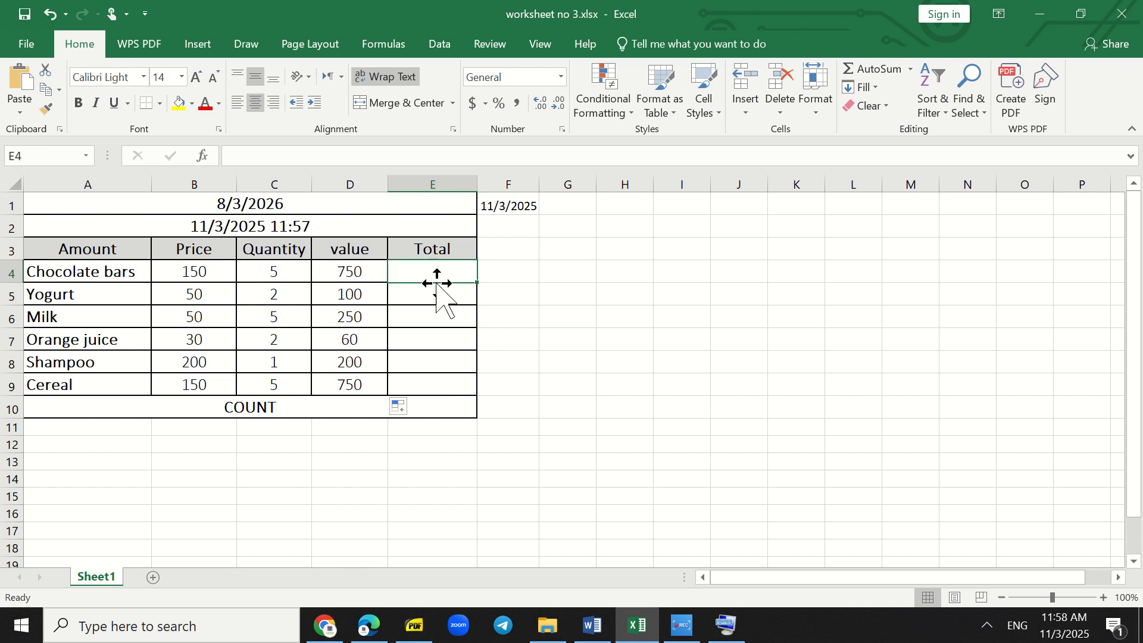
{"action": "left_click_drag", "start_coordinate": [430, 272], "coordinate": [450, 382]}
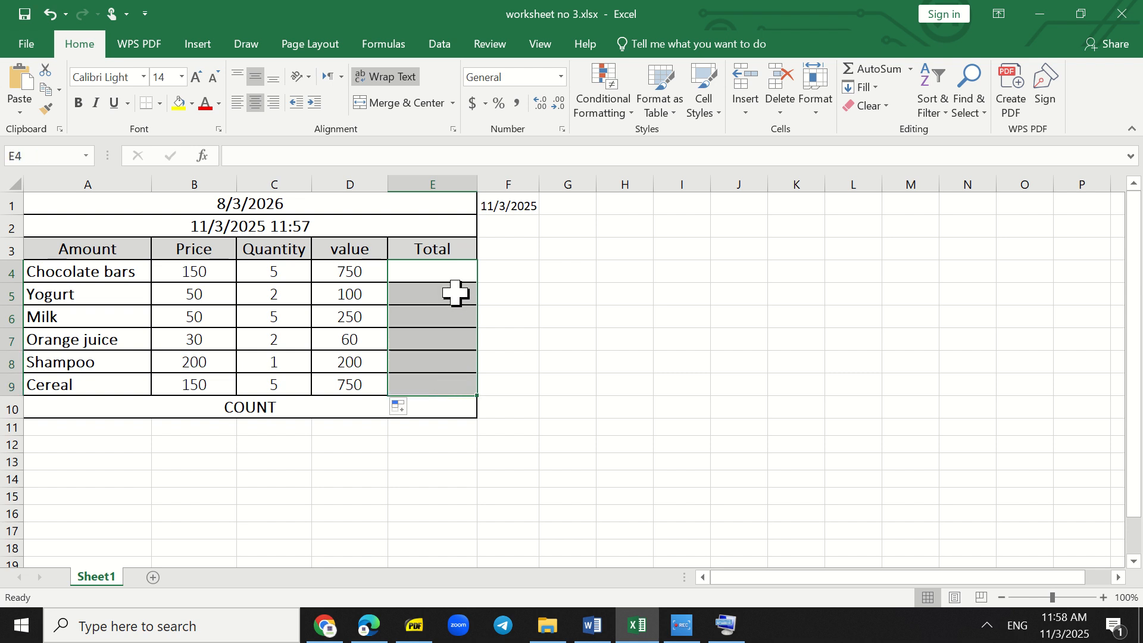
{"action": "left_click", "coordinate": [386, 103]}
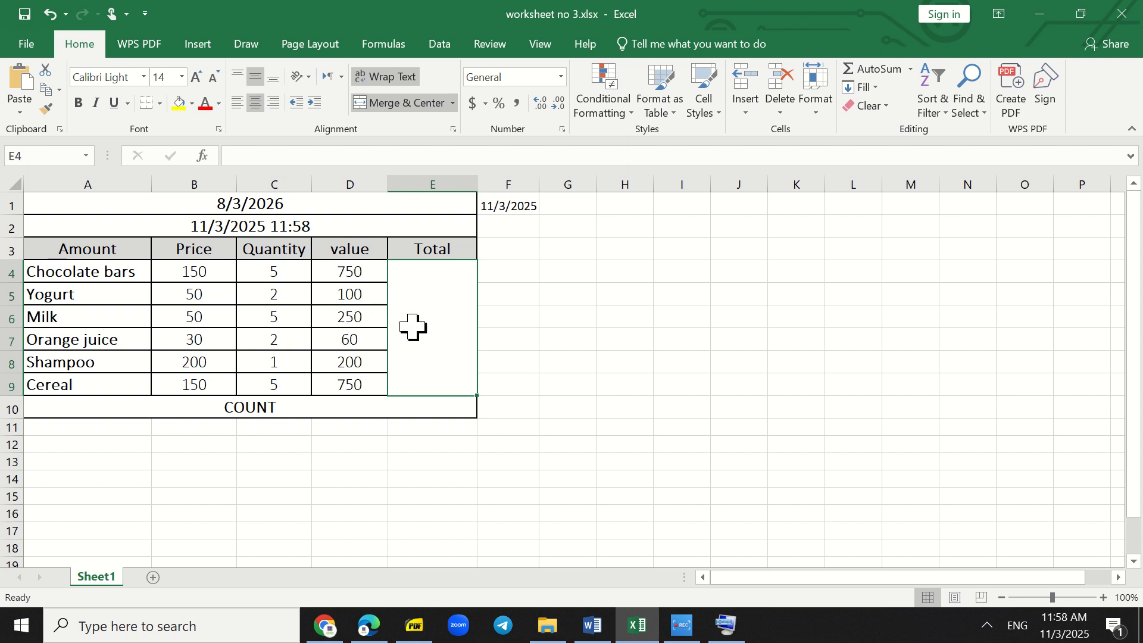
- Sum the values D4:D9 in the merged Total cell E4 with AutoSum and check the resulting formula
{"action": "left_click", "coordinate": [892, 69]}
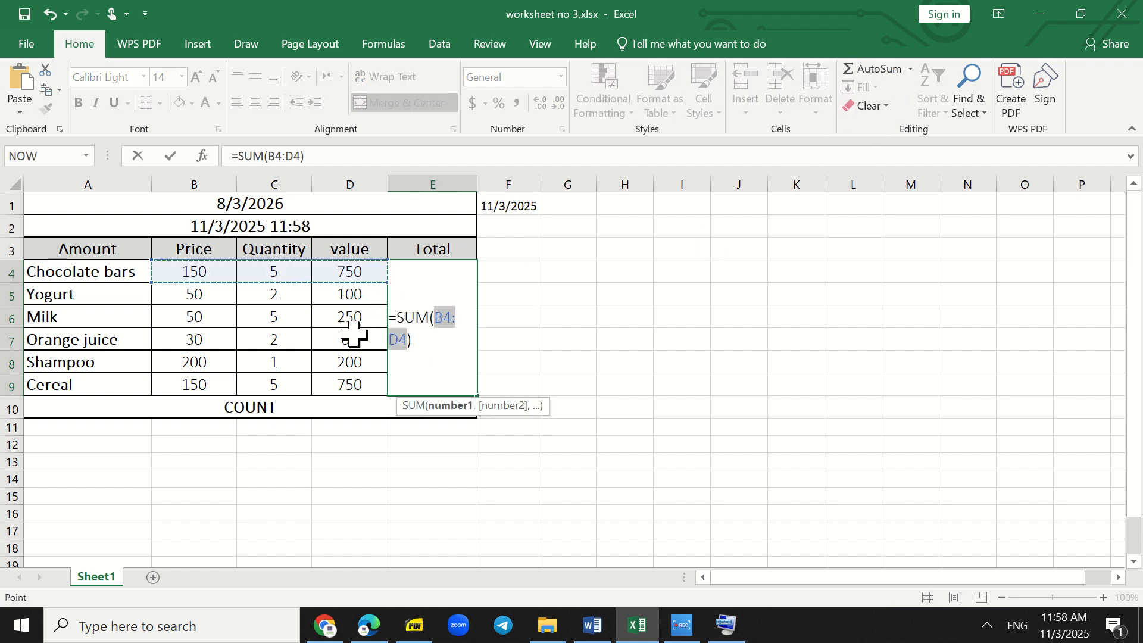
{"action": "left_click_drag", "start_coordinate": [370, 271], "coordinate": [368, 384]}
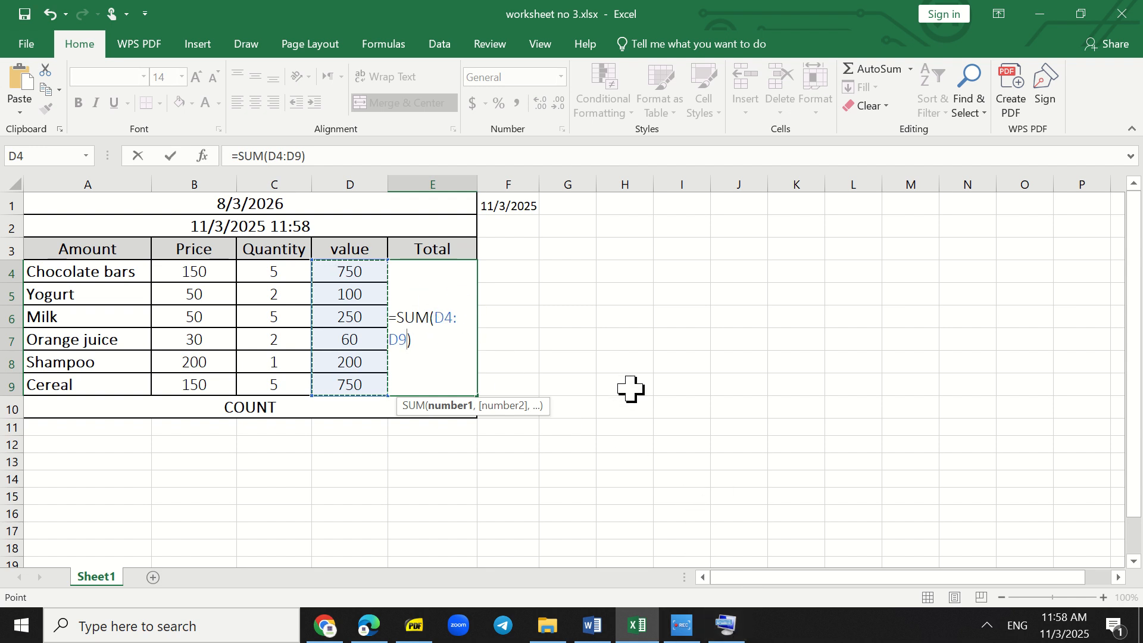
{"action": "key", "text": "Return"}
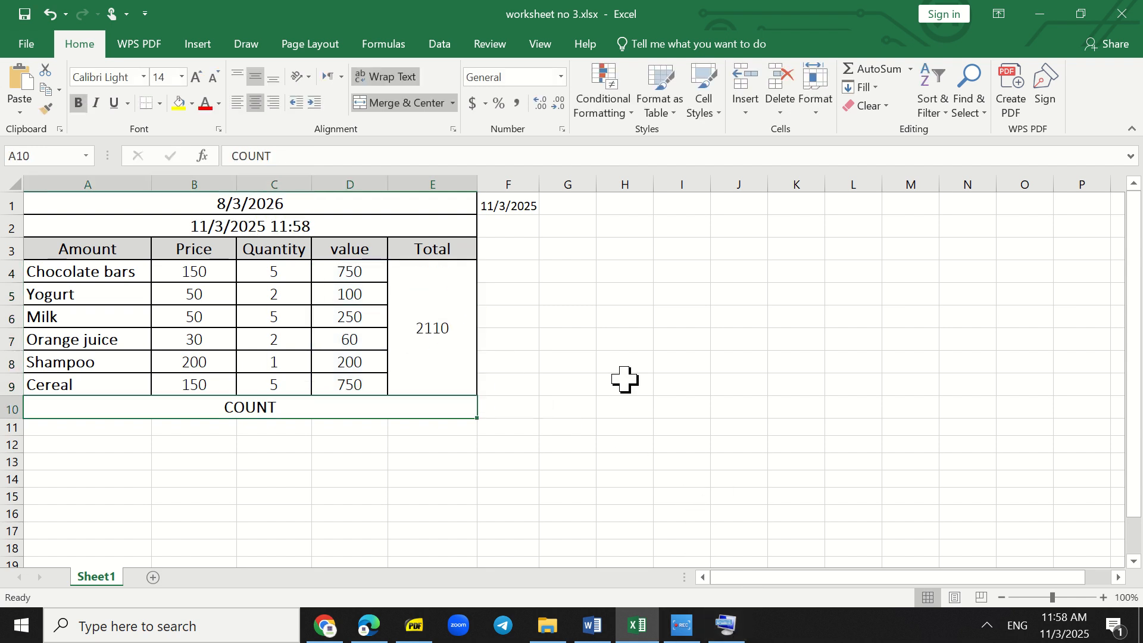
{"action": "left_click", "coordinate": [422, 312]}
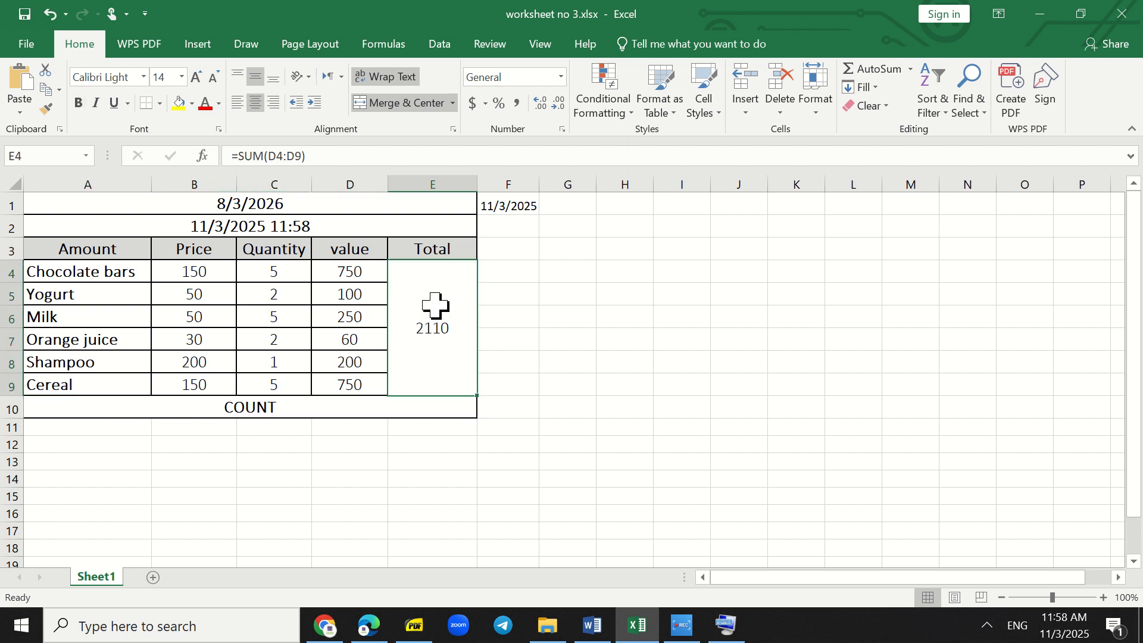
- Try to apply the Count Numbers function to the table range A4:D9 for the COUNT row
{"action": "left_click", "coordinate": [238, 415]}
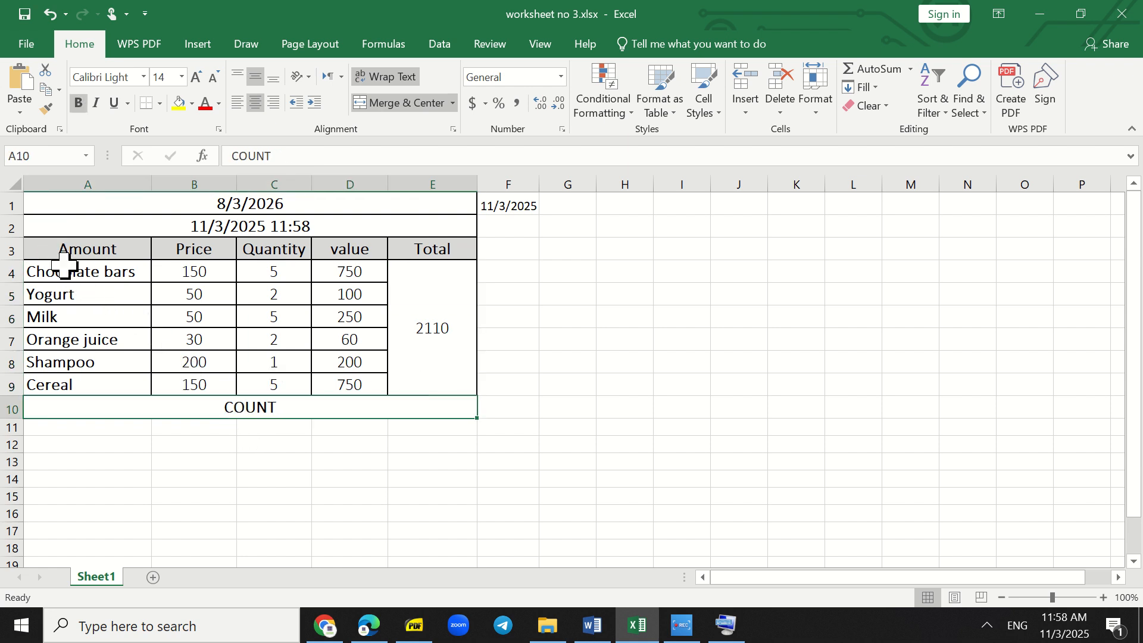
{"action": "left_click_drag", "start_coordinate": [82, 273], "coordinate": [361, 376]}
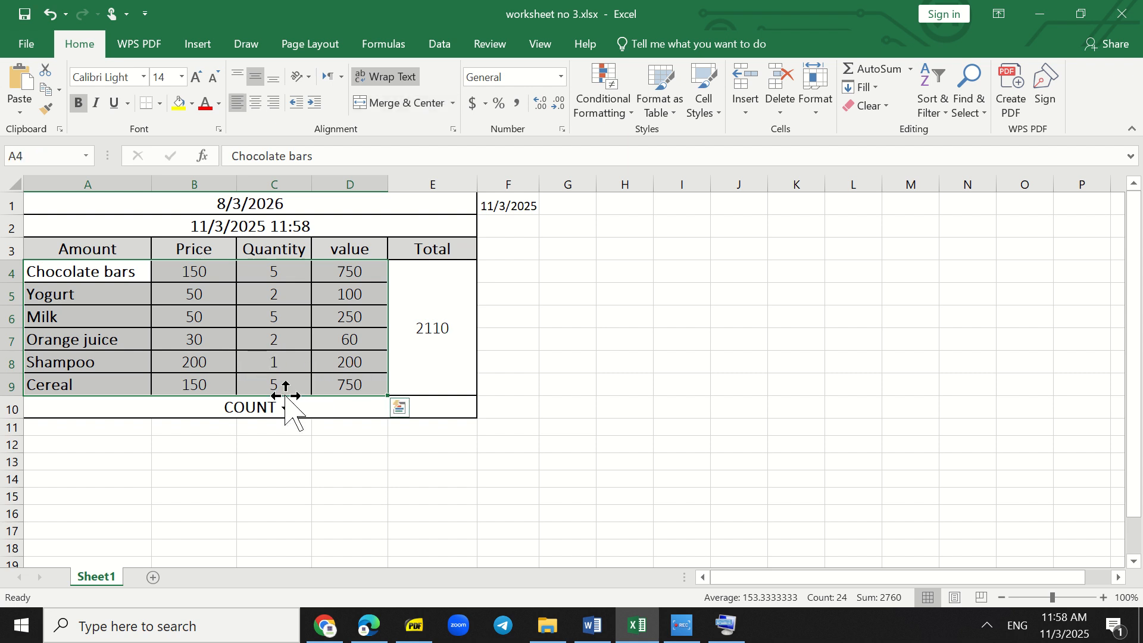
{"action": "left_click", "coordinate": [910, 69]}
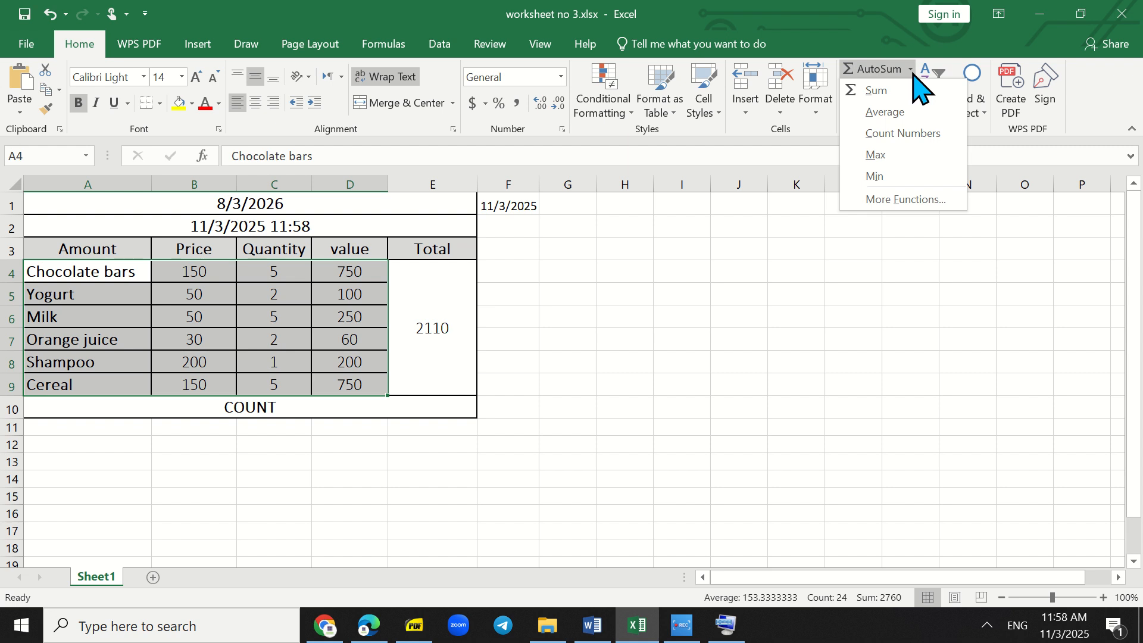
{"action": "left_click", "coordinate": [923, 134]}
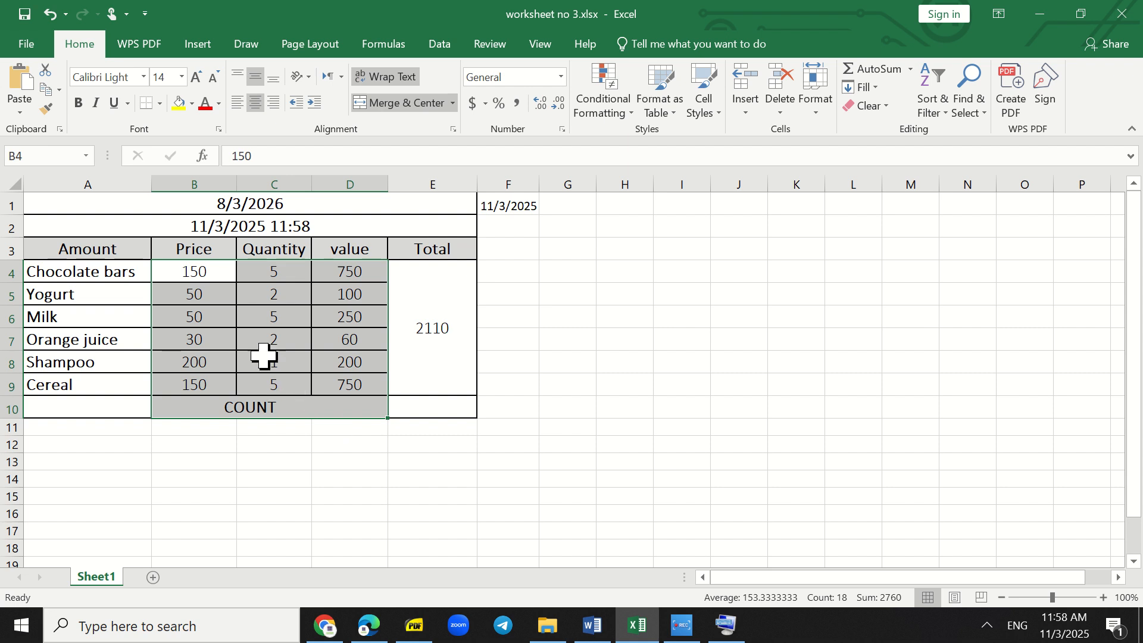
{"action": "key", "text": "Return"}
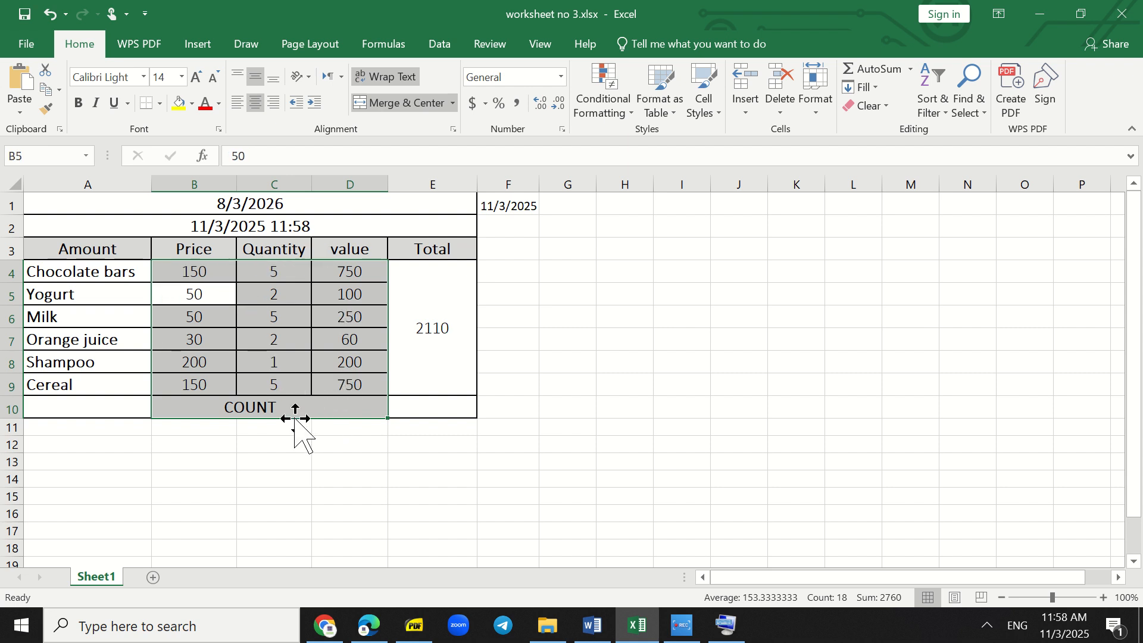
- Replace the COUNT label in A10 with =COUNT(A4:D9), minimize the on-screen keyboard and check the formula
{"action": "left_click", "coordinate": [292, 407]}
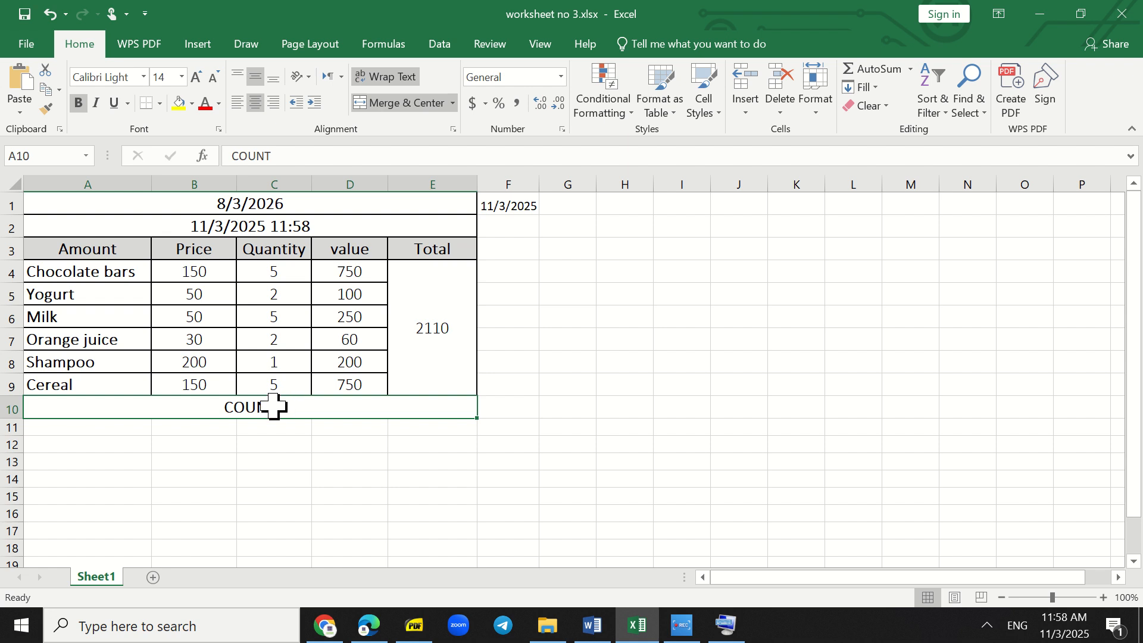
{"action": "left_click", "coordinate": [910, 70]}
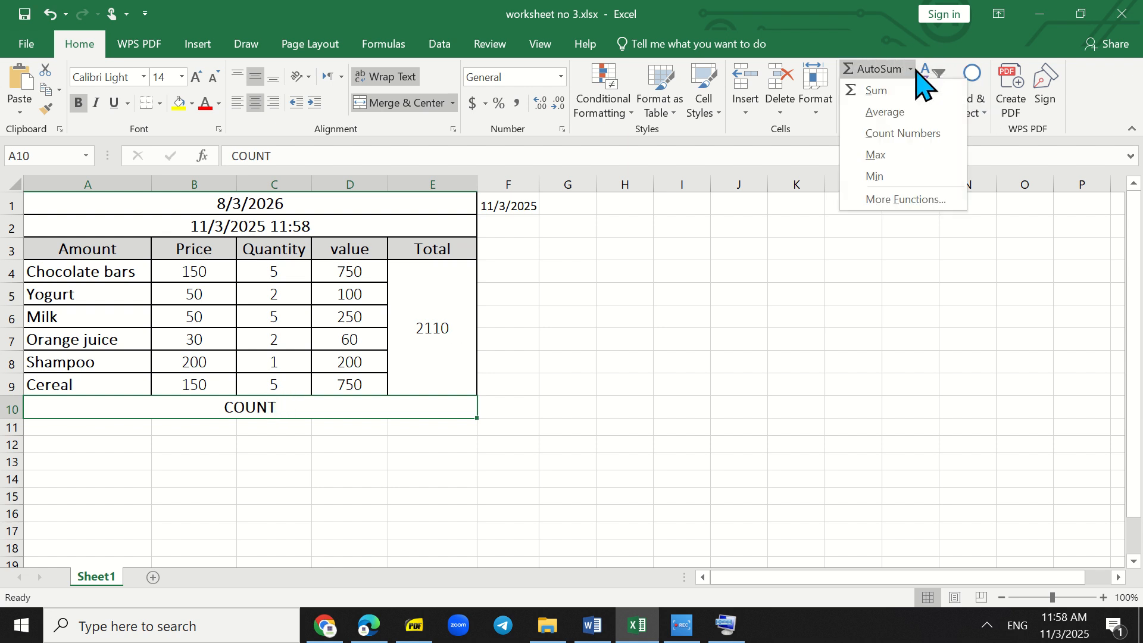
{"action": "left_click", "coordinate": [893, 135]}
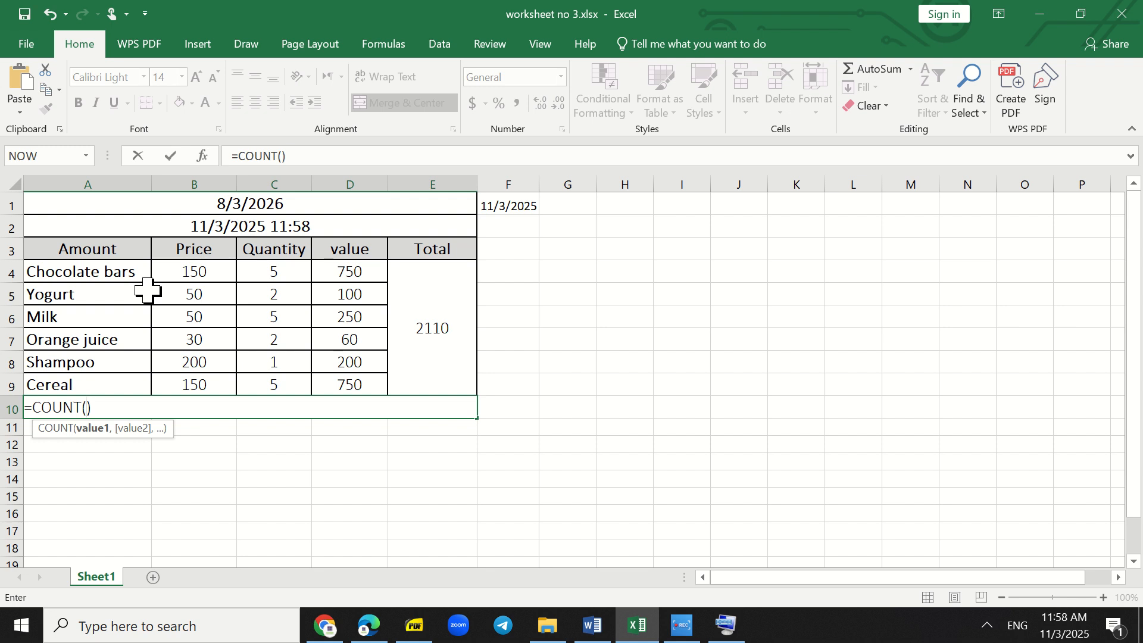
{"action": "left_click_drag", "start_coordinate": [68, 273], "coordinate": [340, 374]}
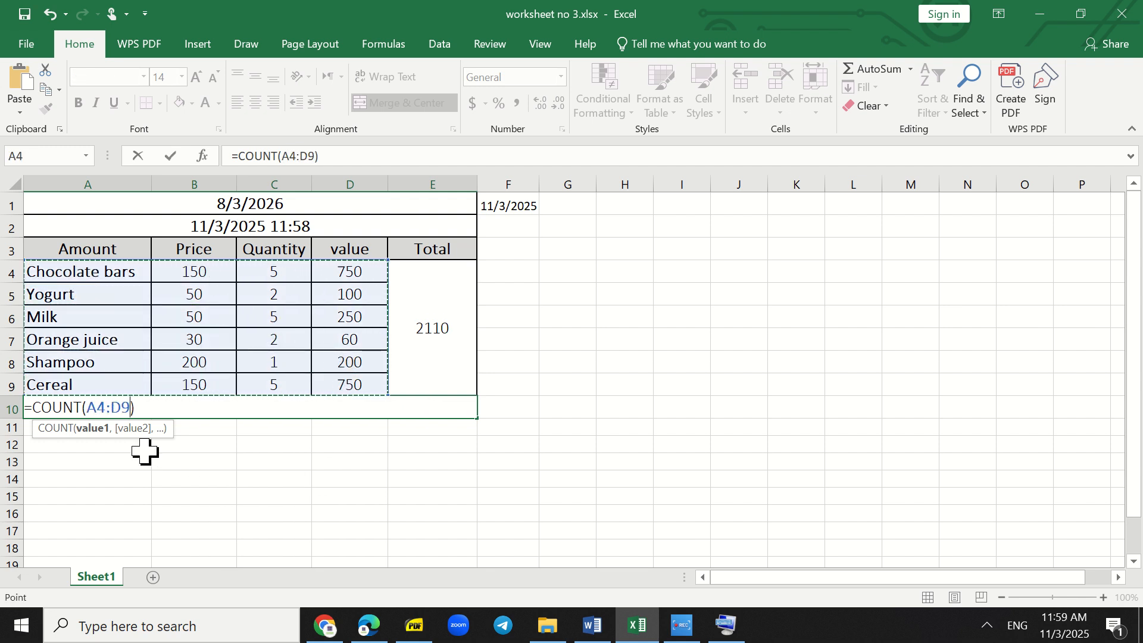
{"action": "left_click", "coordinate": [727, 624]}
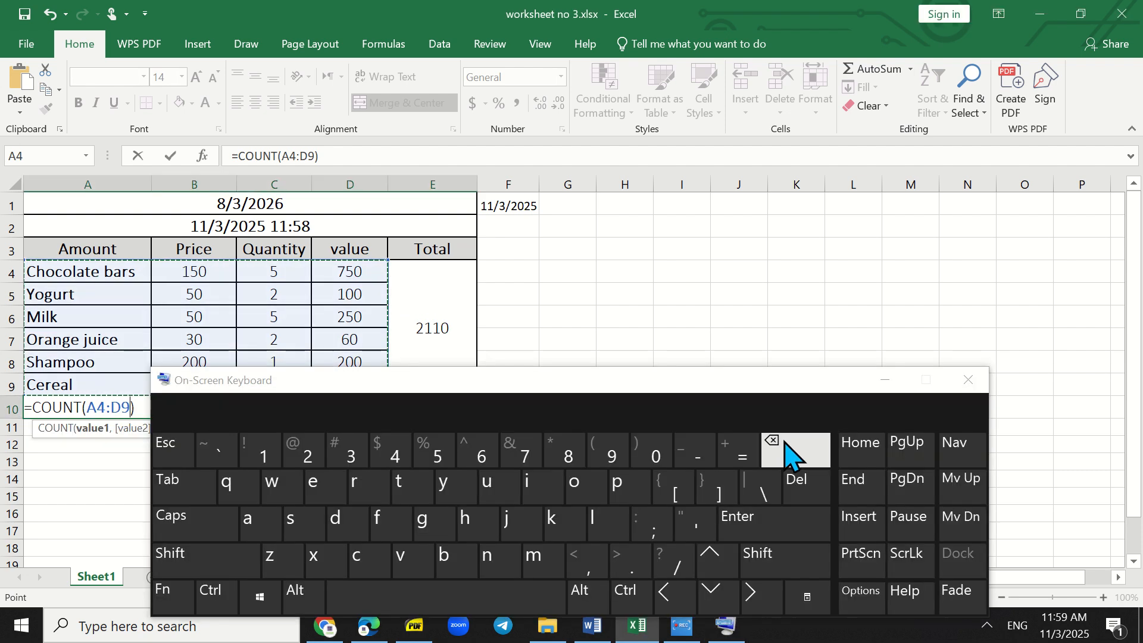
{"action": "left_click", "coordinate": [791, 527]}
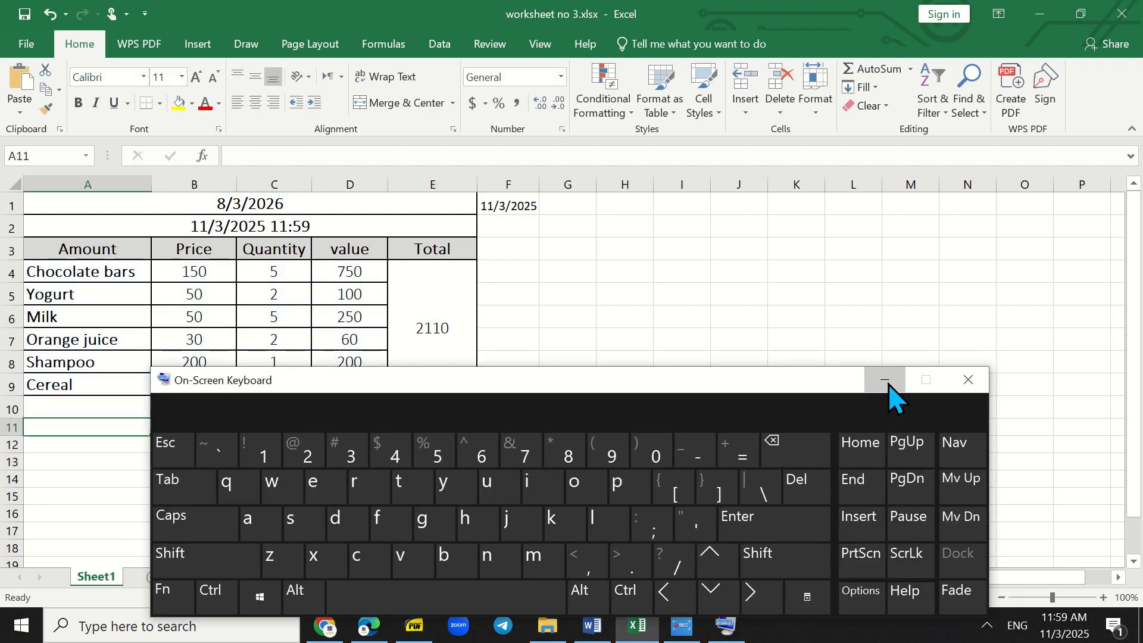
{"action": "left_click", "coordinate": [886, 382]}
{"action": "left_click", "coordinate": [252, 412]}
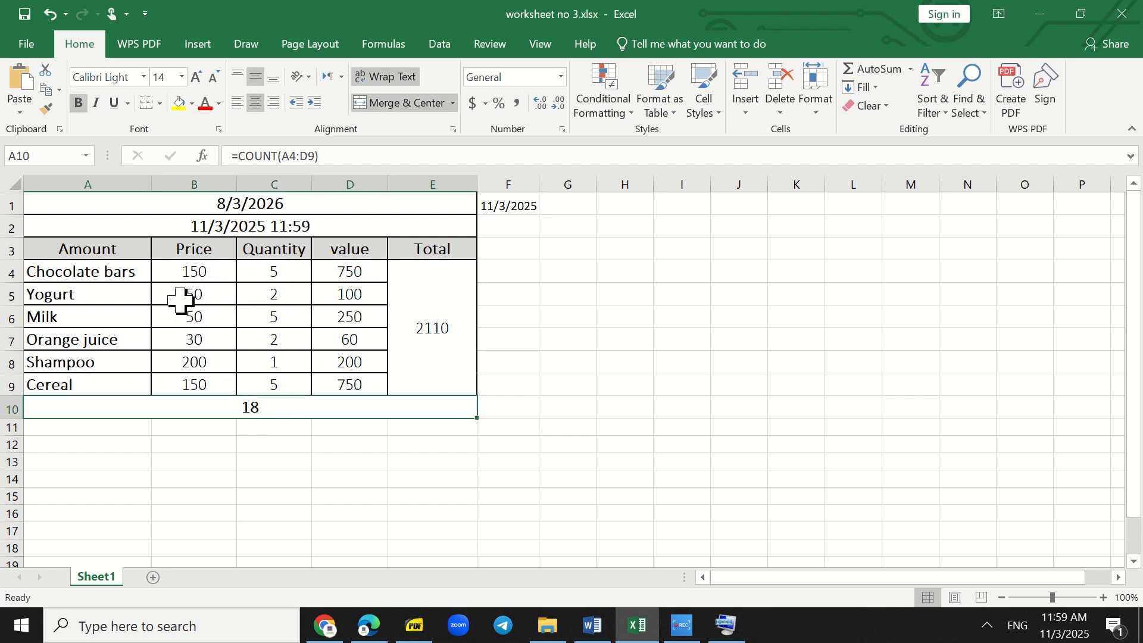
{"action": "left_click", "coordinate": [67, 266]}
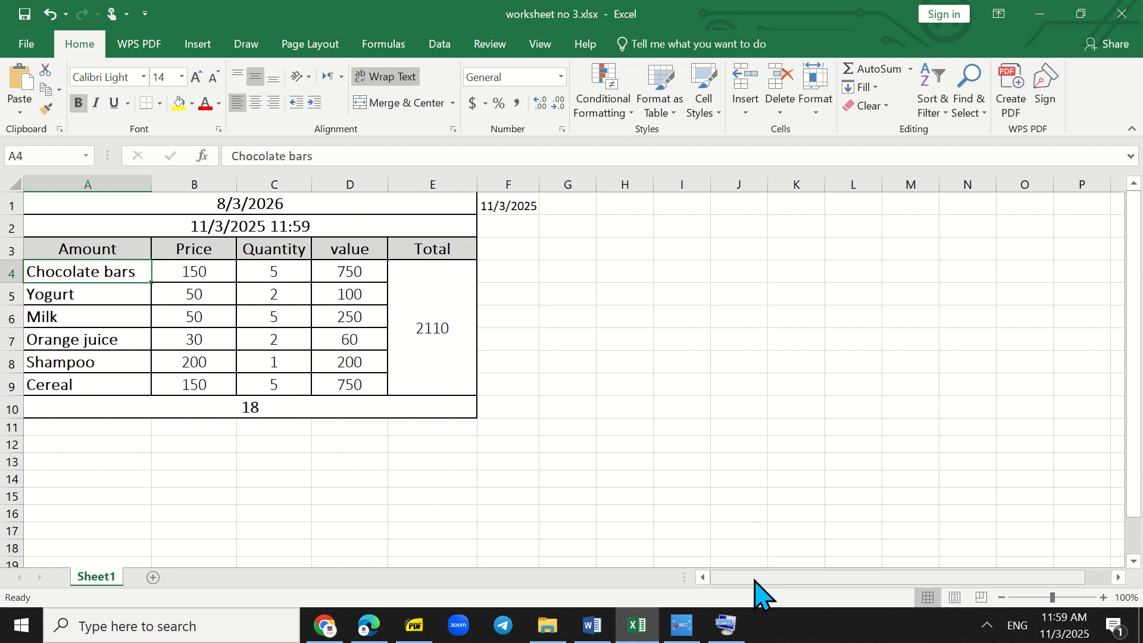
{"action": "left_click", "coordinate": [682, 626]}
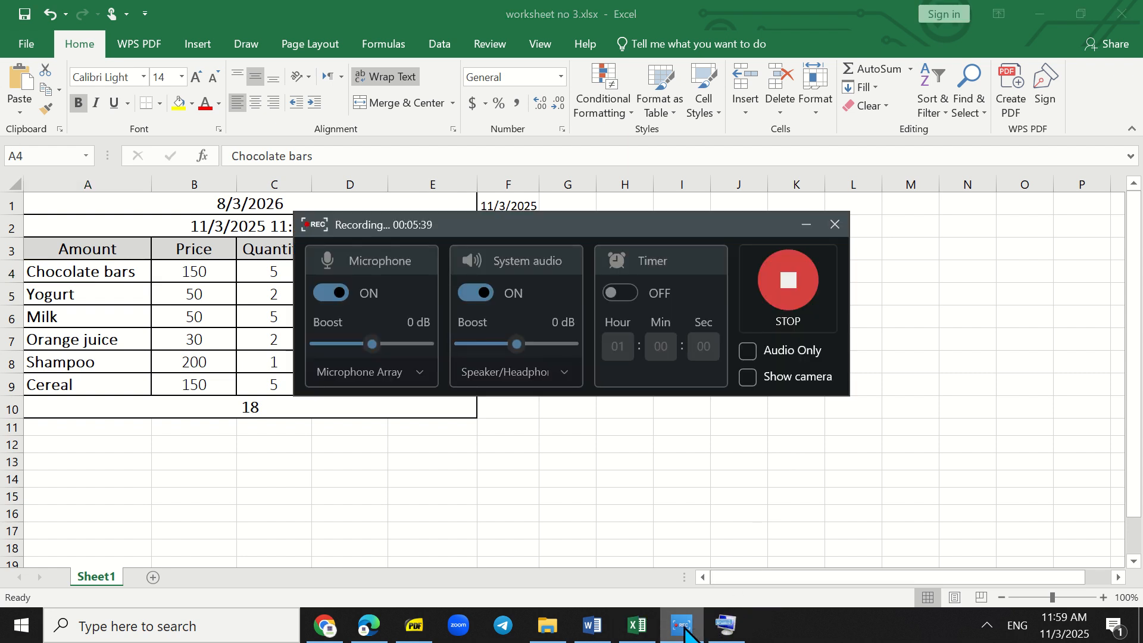